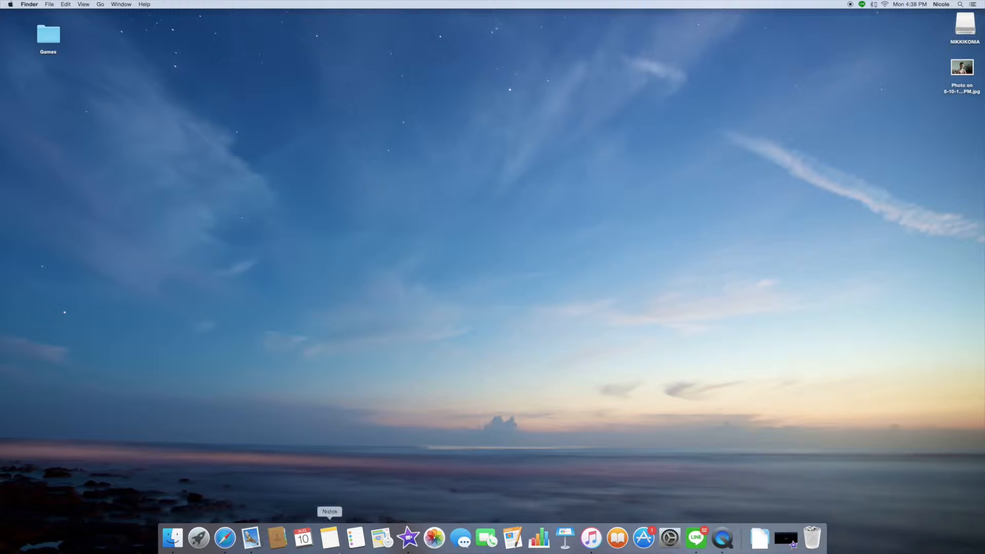
click(220, 550)
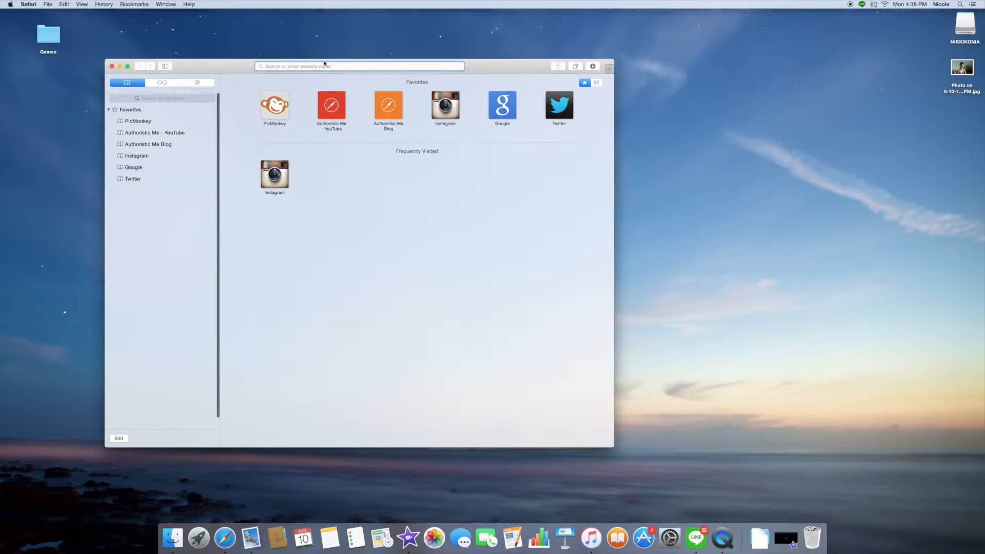
text(www.pi)
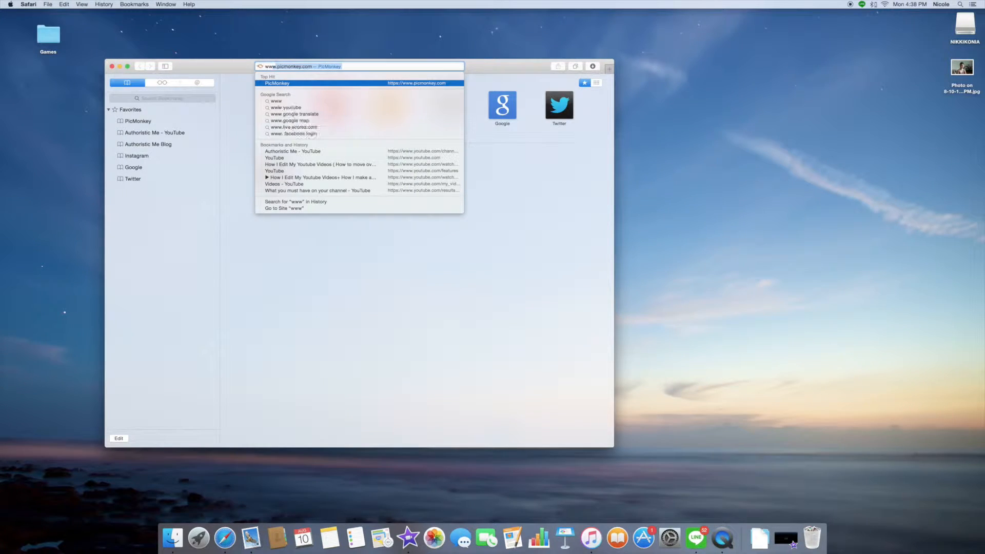
text(cmonkey.com)
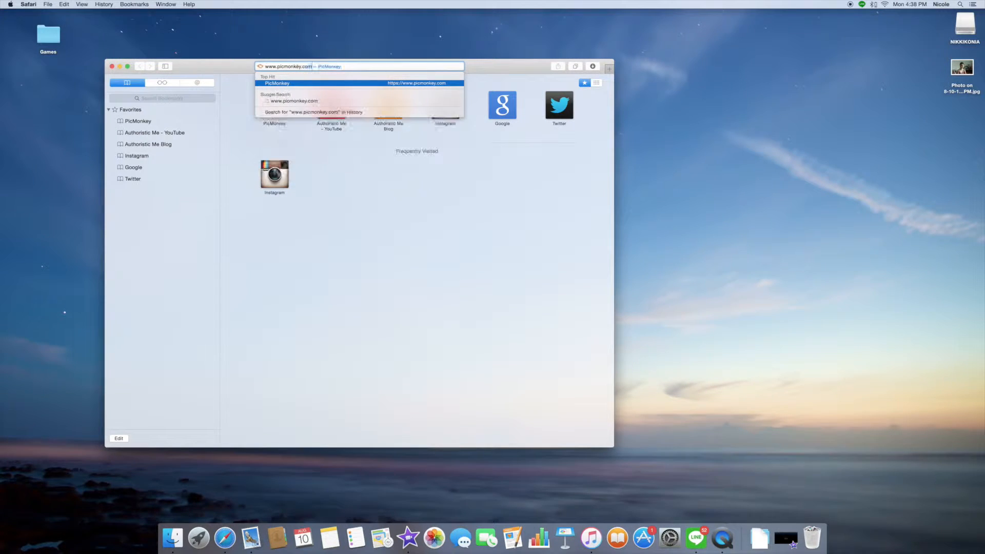
key(Return)
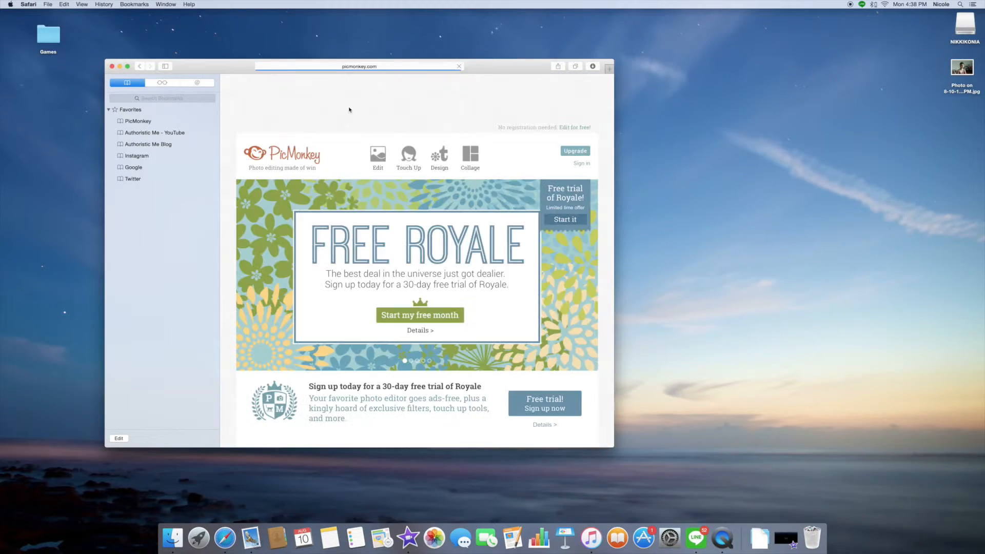
Open the desktop picture "Photo on 8-10-15 at 4.27 PM.jpg" for editing
click(376, 158)
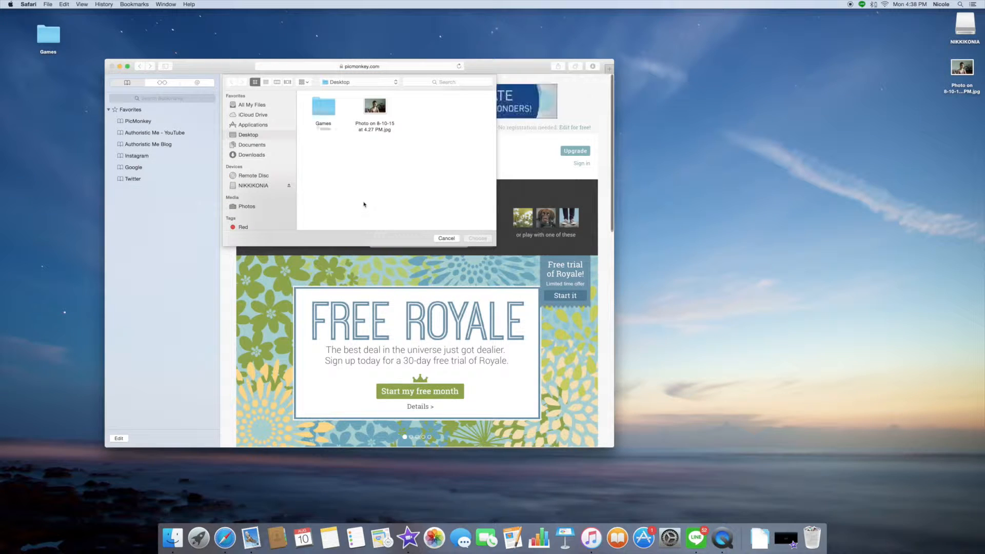
click(382, 110)
click(477, 238)
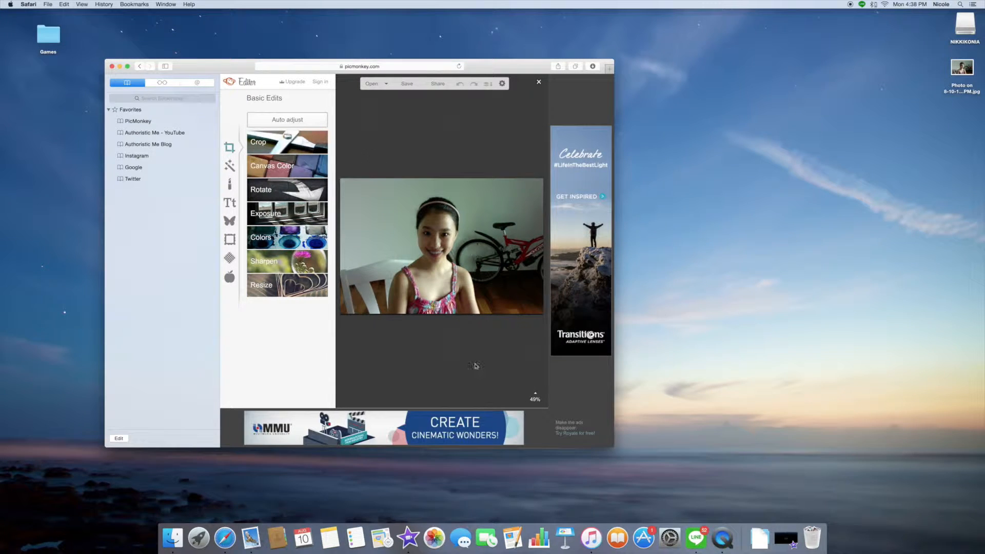
click(287, 142)
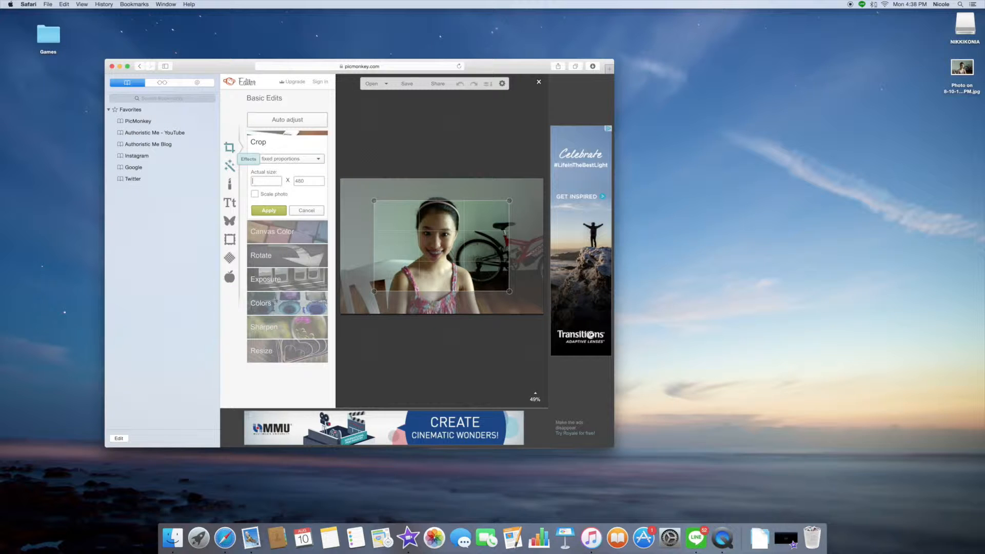
text(122)
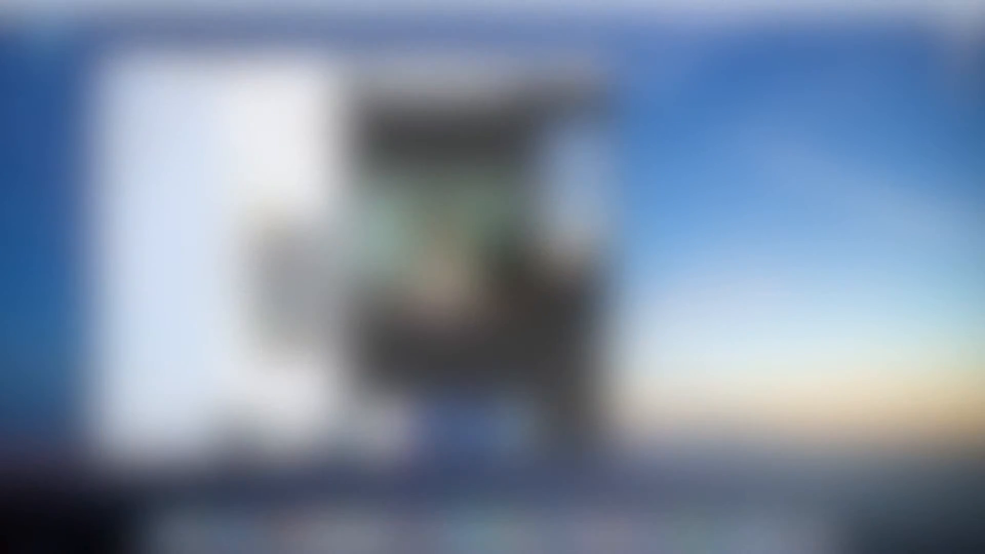
click(229, 239)
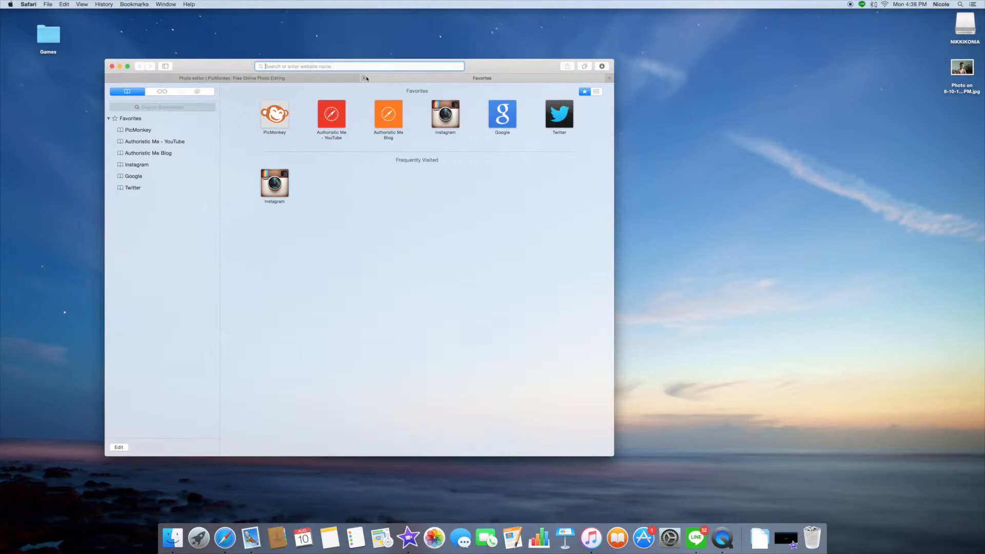
In a new browser tab, search Google Images for "Camera png" and download the black Canon camera picture
text(www.google.com)
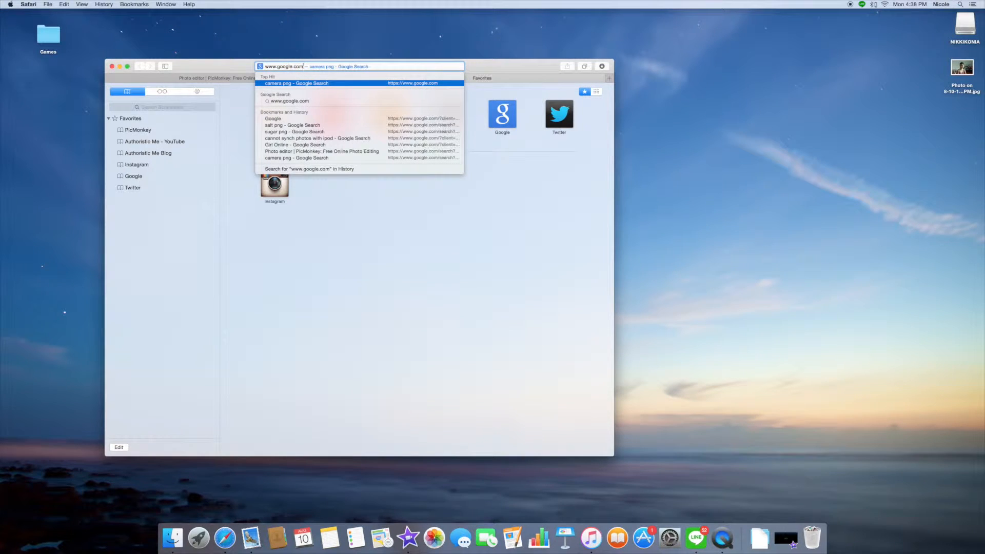
key(Return)
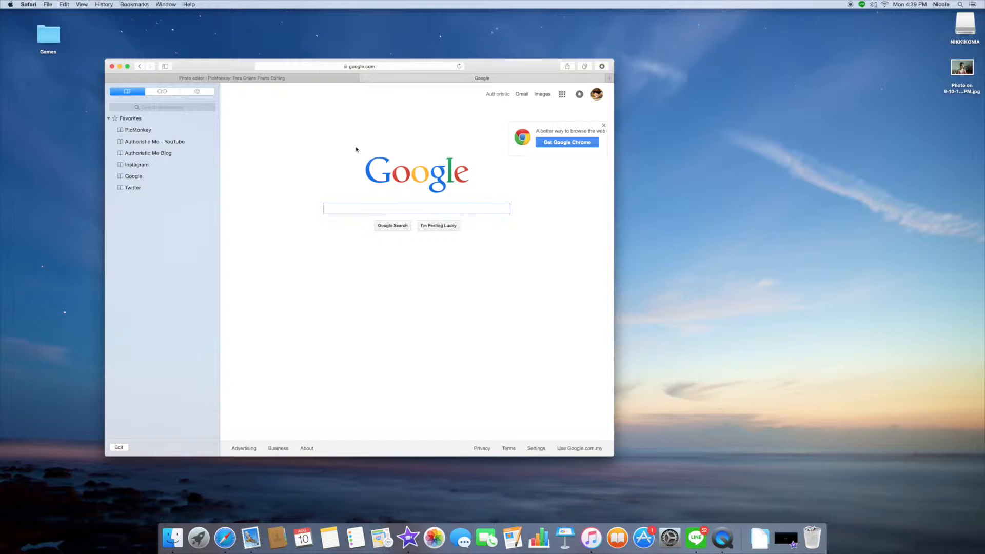
text(Camer)
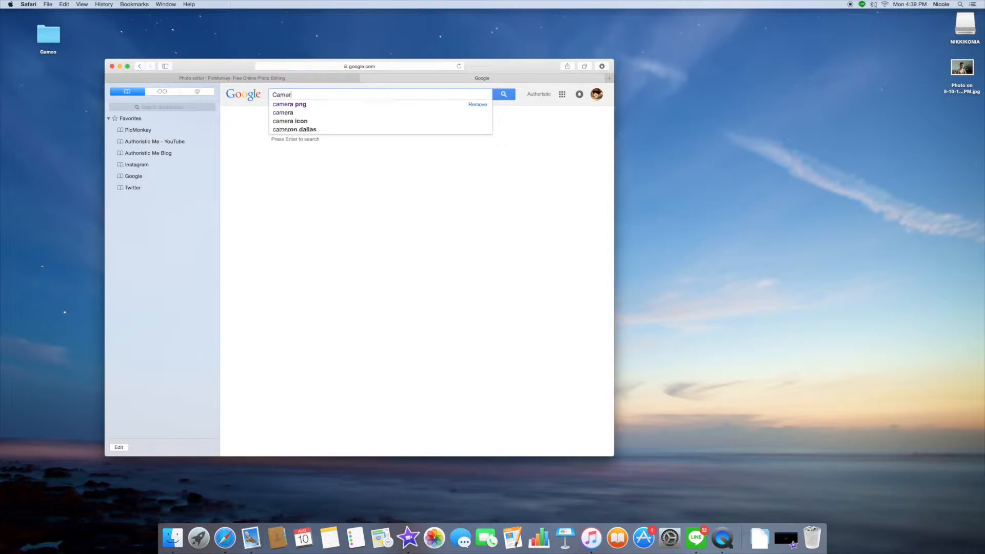
text(a png)
key(Return)
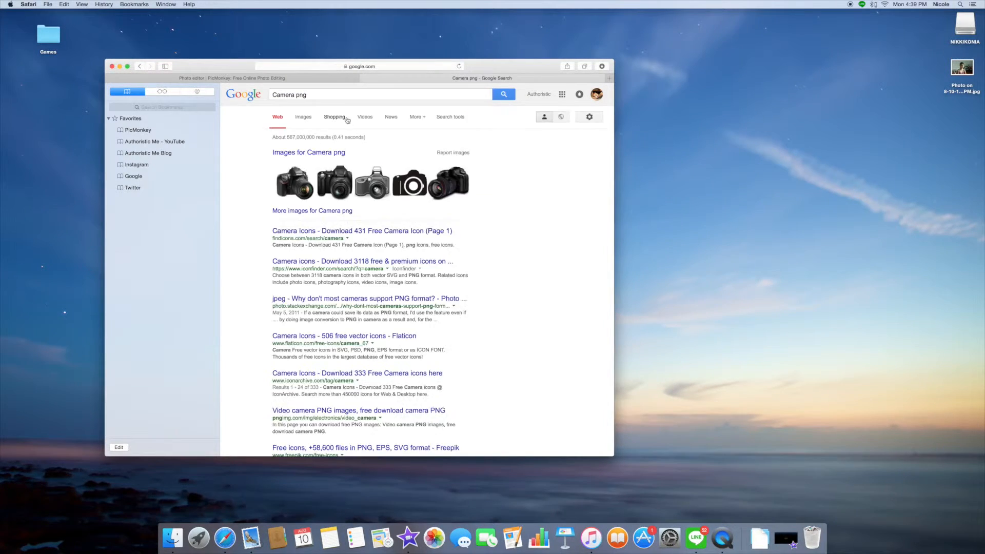
click(303, 154)
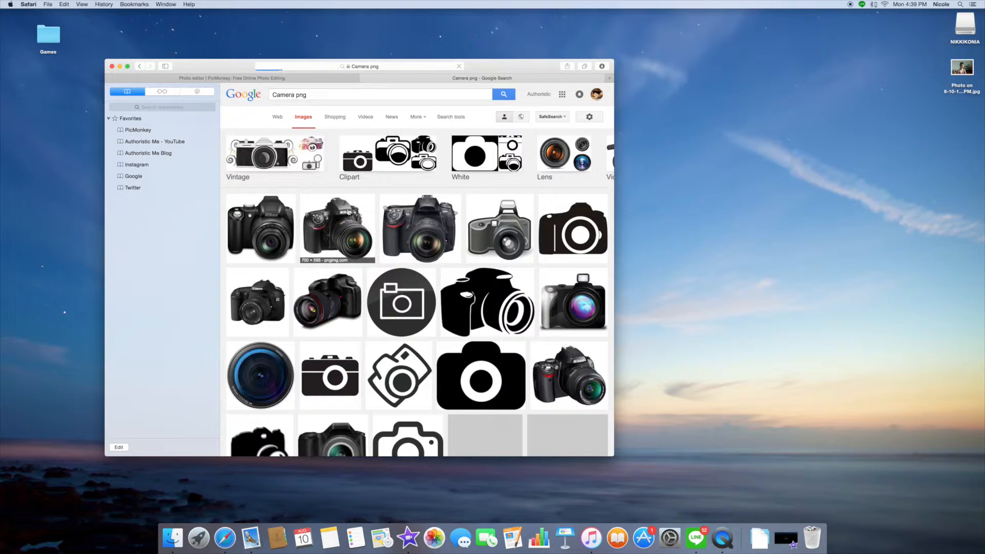
click(281, 307)
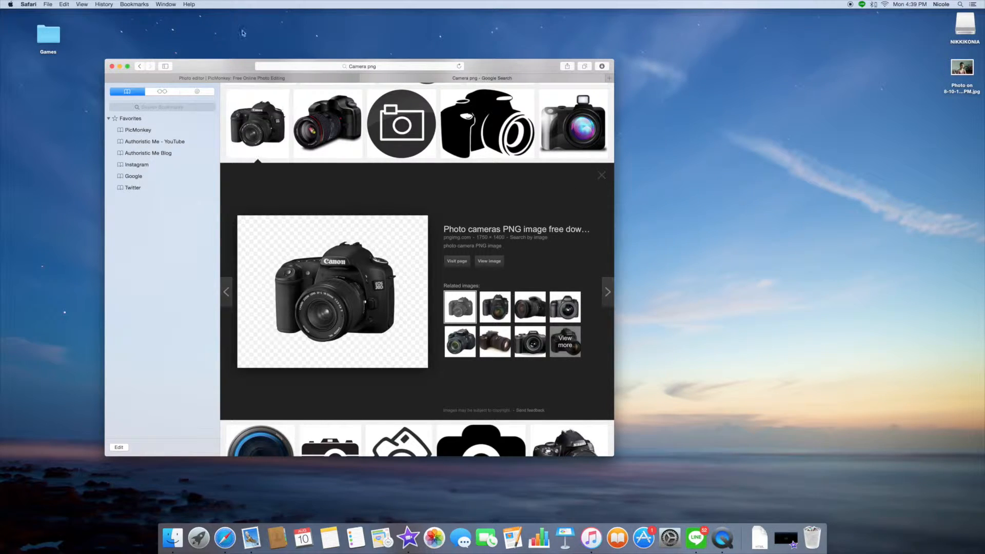
Add the downloaded camera picture to the photo as a custom overlay and enlarge it in the photo's upper-left area
click(324, 78)
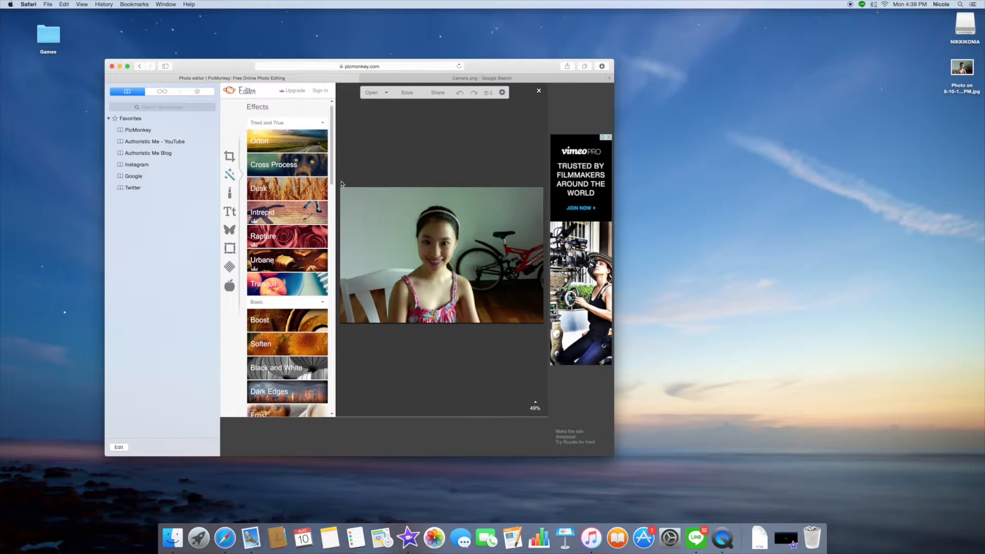
click(230, 235)
click(282, 128)
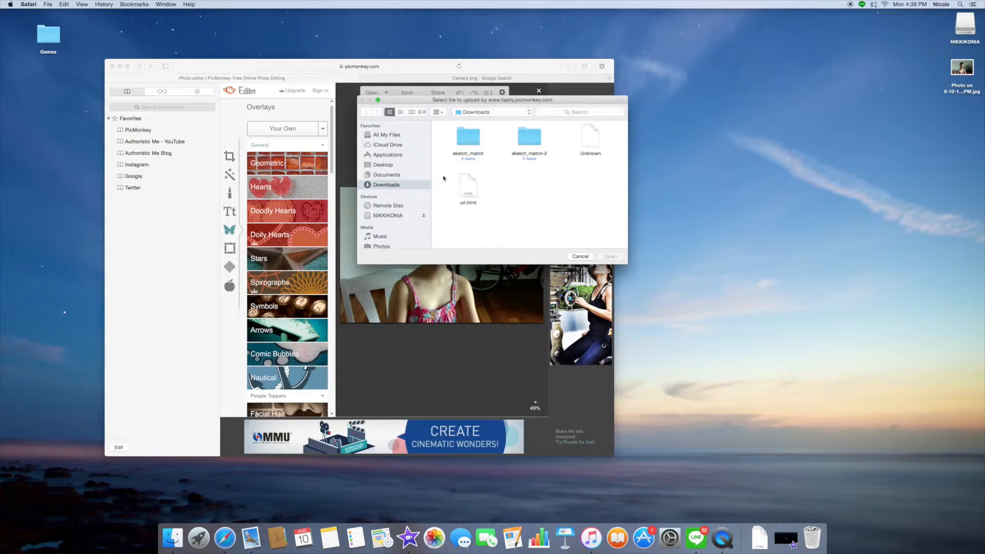
double_click(580, 144)
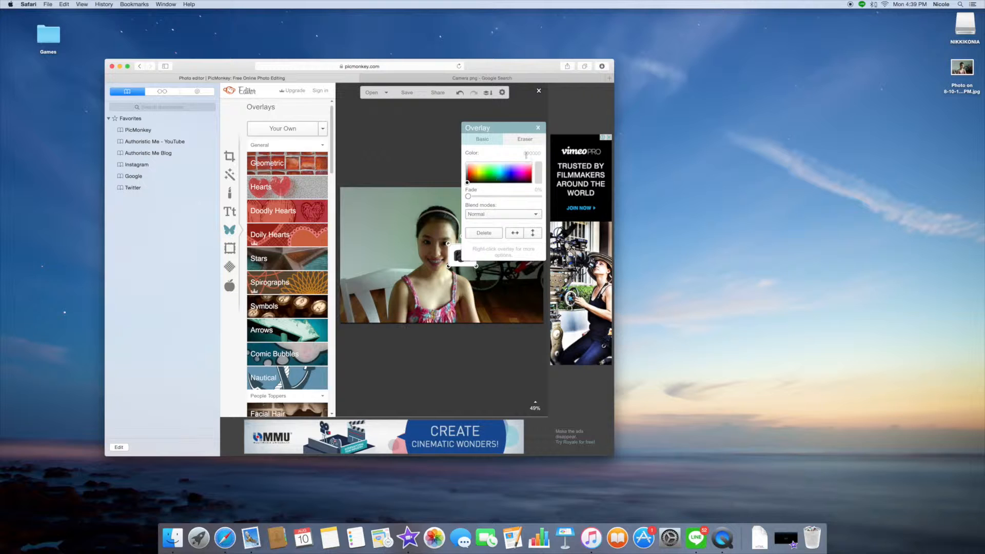
drag(462, 255, 399, 218)
Erase the white background around the camera overlay, using a smaller eraser size close to its outline
click(503, 139)
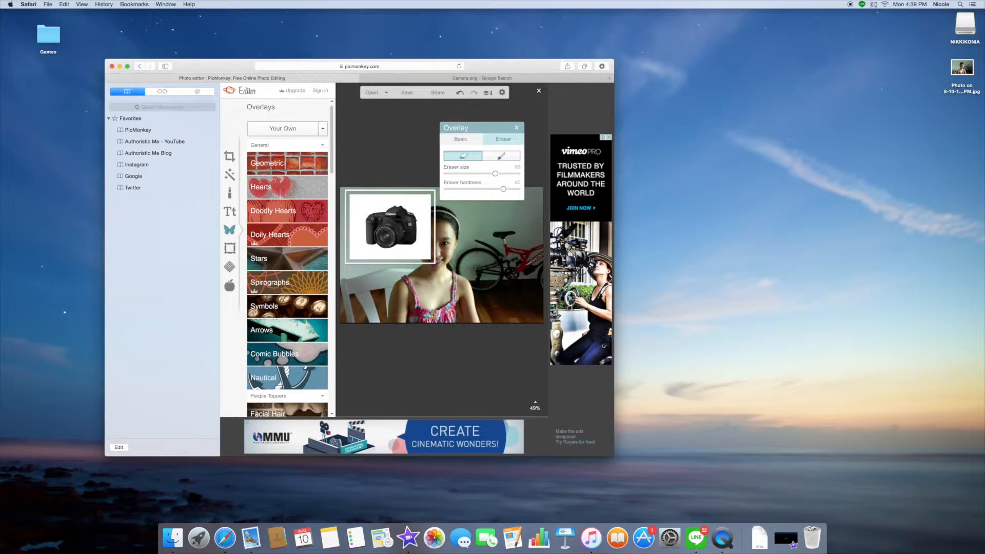
mouse_move(435, 209)
mouse_down()
mouse_move(391, 186)
mouse_move(362, 198)
mouse_move(349, 242)
mouse_move(387, 267)
mouse_move(425, 241)
mouse_move(423, 191)
mouse_move(388, 191)
mouse_move(357, 207)
mouse_move(371, 221)
mouse_up()
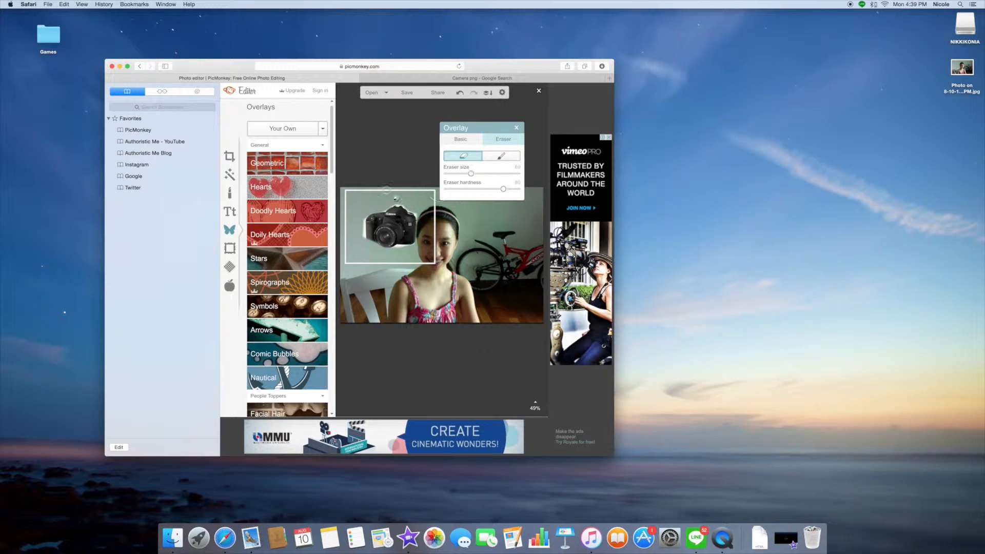
drag(365, 221, 362, 220)
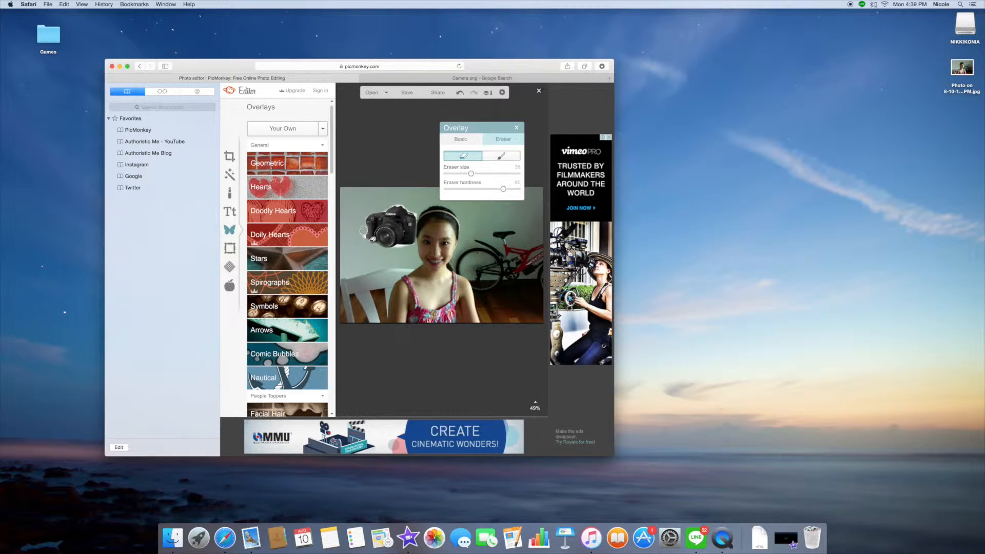
mouse_move(362, 237)
mouse_down()
mouse_move(411, 247)
mouse_move(402, 210)
mouse_up()
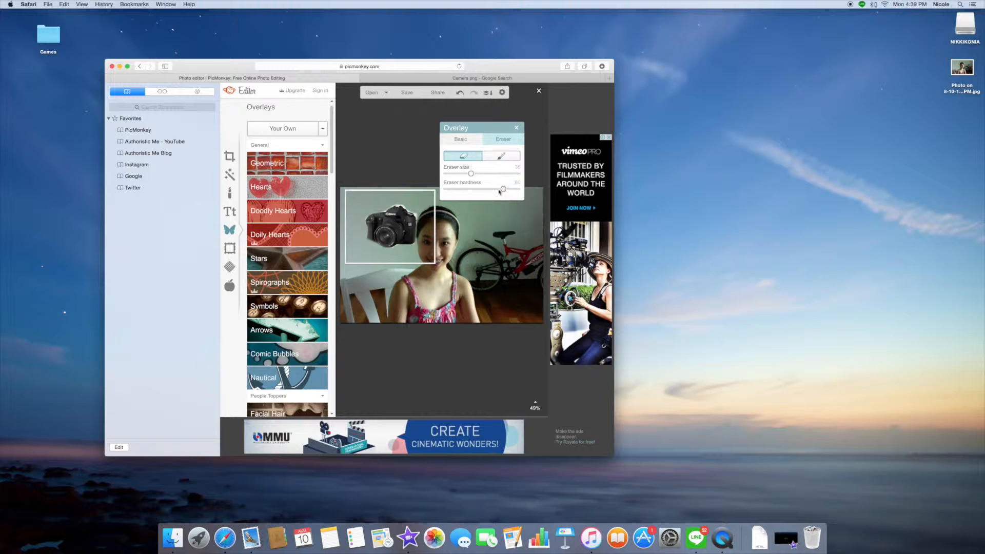
Paint back the erased edges of the camera overlay with a smaller restoring brush and close the overlay settings
click(495, 156)
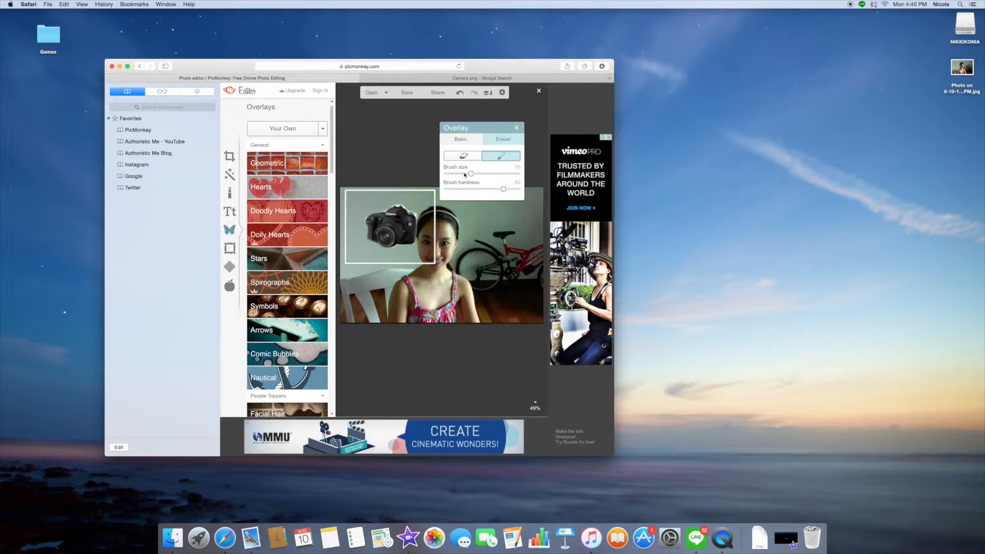
drag(369, 224, 367, 225)
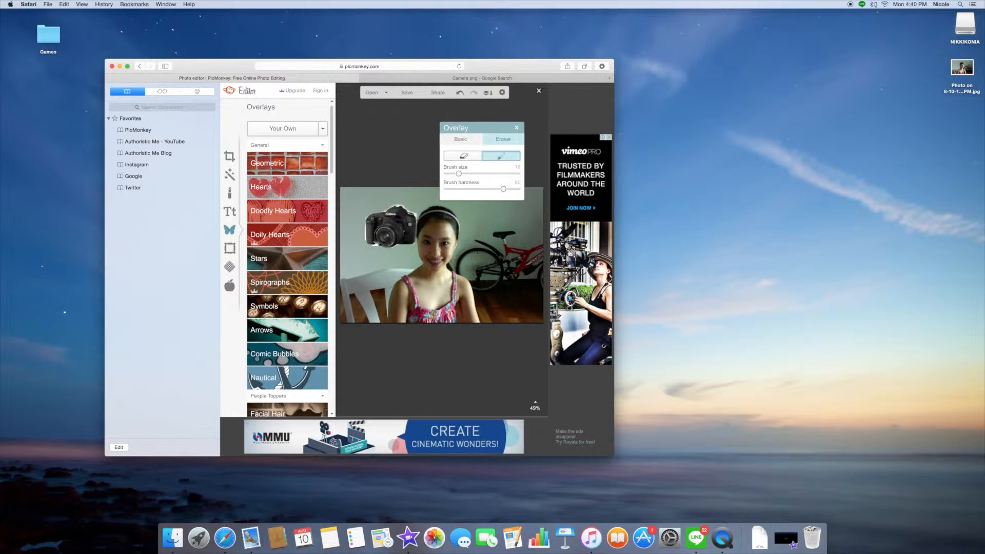
drag(403, 242, 403, 241)
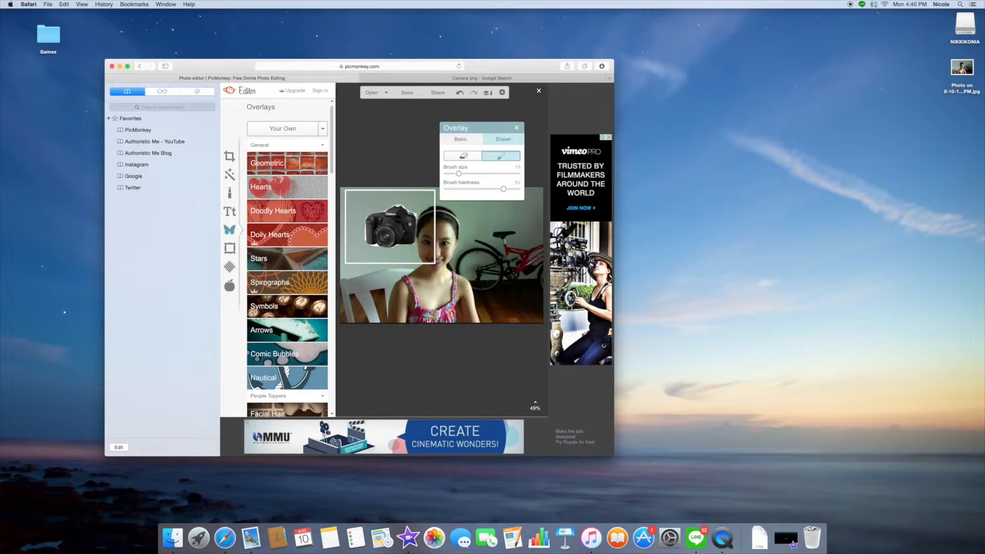
click(516, 127)
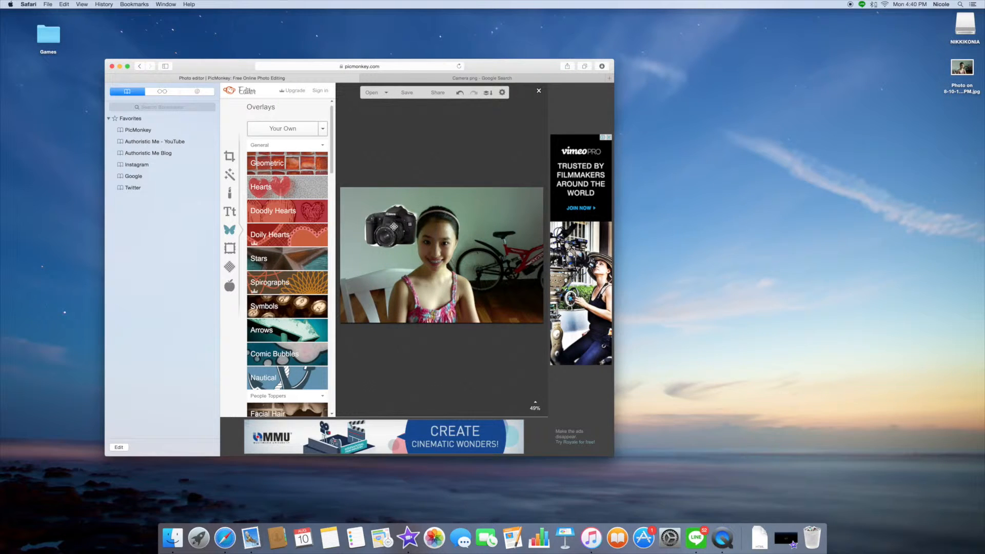
Move the camera overlay closer to the photo's upper-left corner, tilt it counterclockwise and deselect it
drag(390, 226, 377, 220)
drag(414, 186, 363, 177)
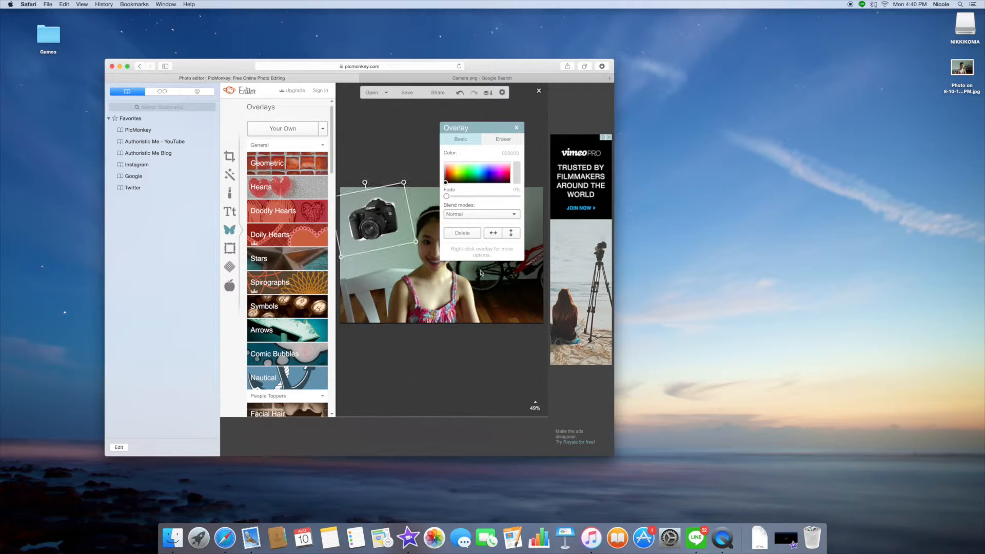
click(415, 334)
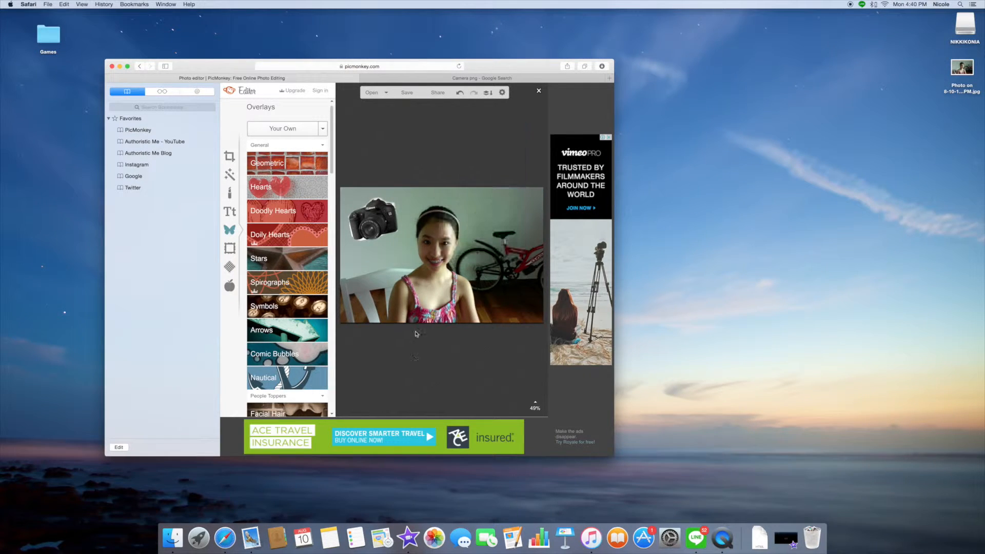
Search Google Images for "iMovie png" in the other browser tab and download the purple star icon
click(491, 79)
scroll(416, 257, up, 5)
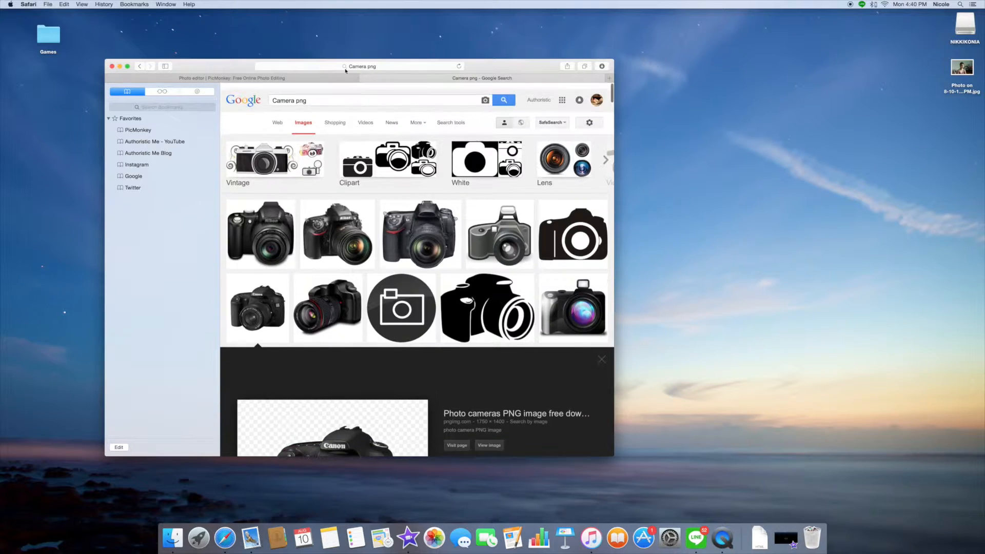
drag(310, 95, 243, 99)
key(BackSpace)
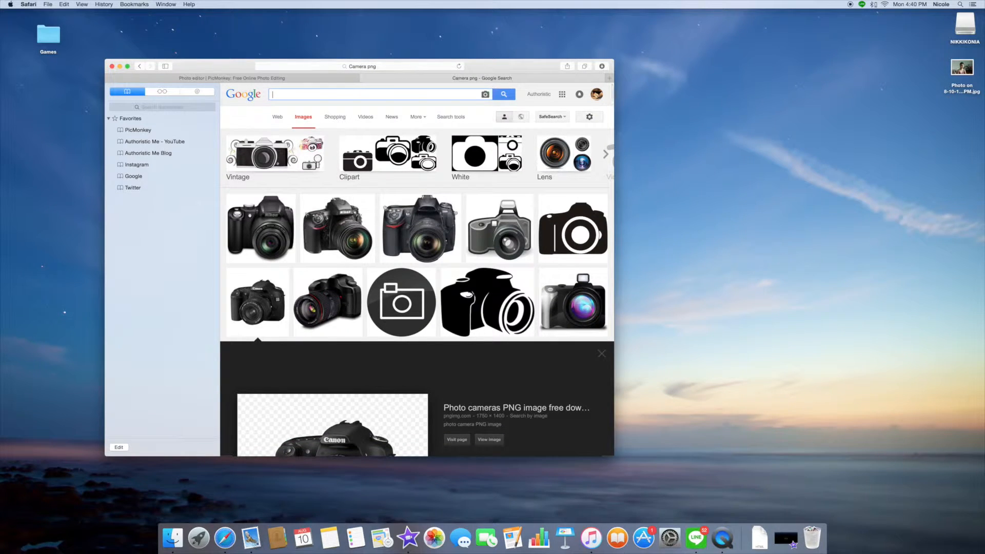
text(IM)
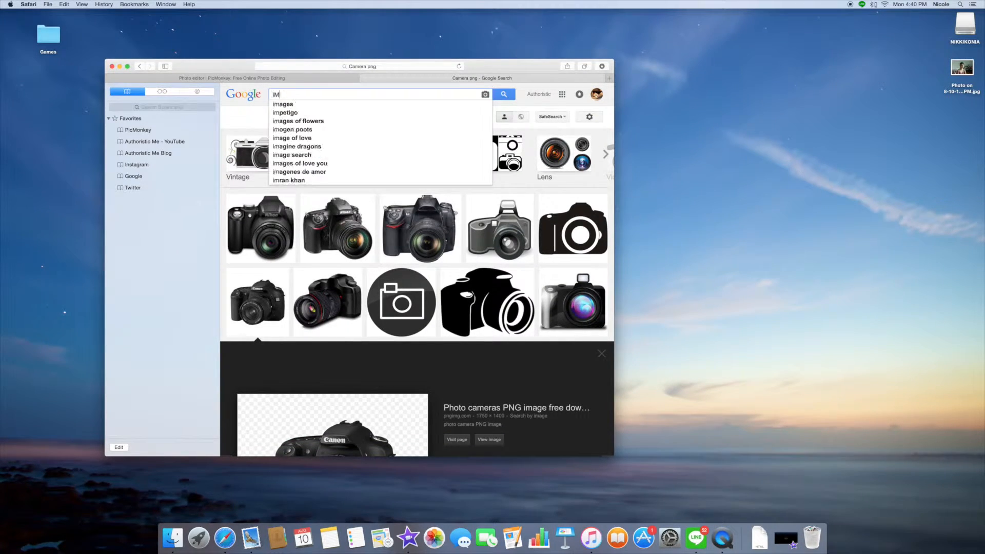
text(ovie png)
key(Return)
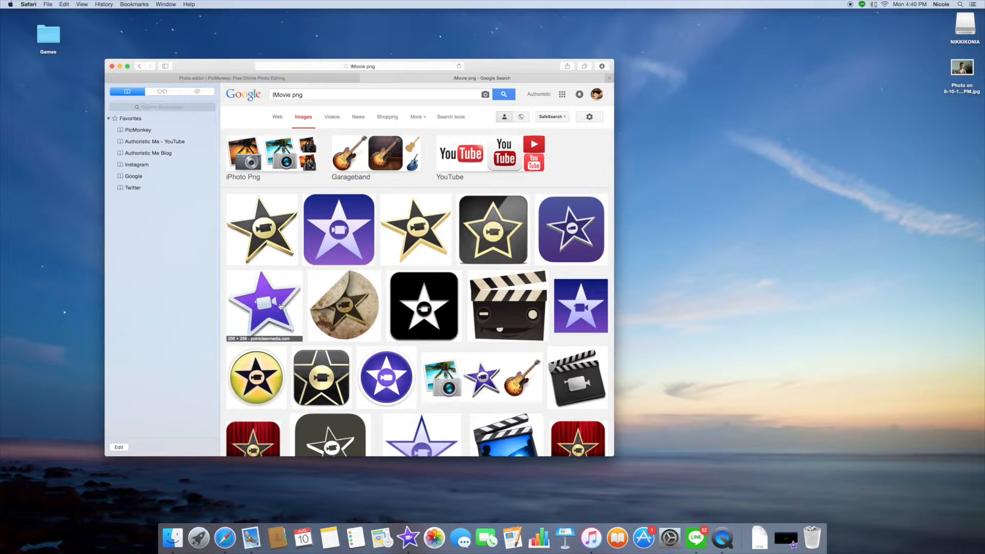
click(295, 291)
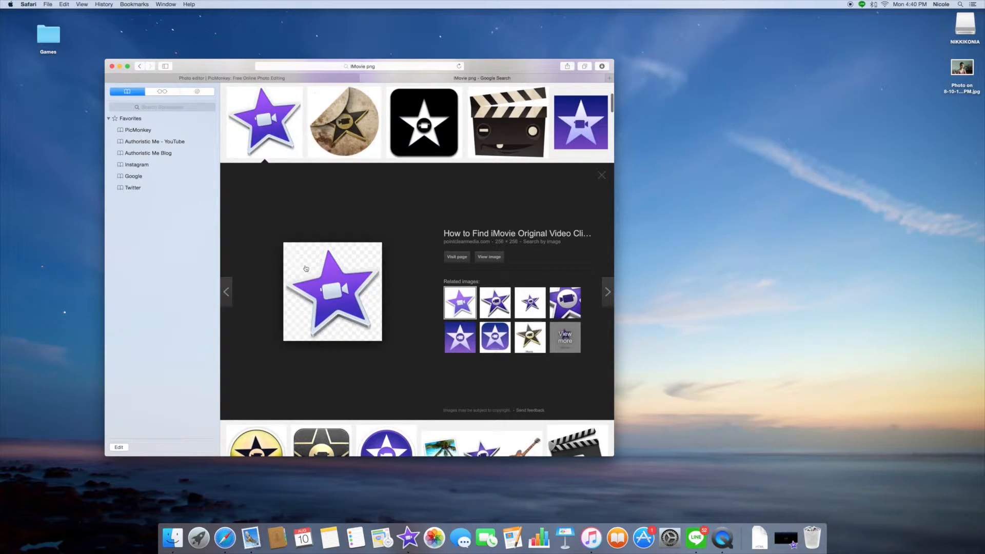
Return to the PicMonkey editor and try to upload url.html from Downloads as a custom overlay
click(231, 78)
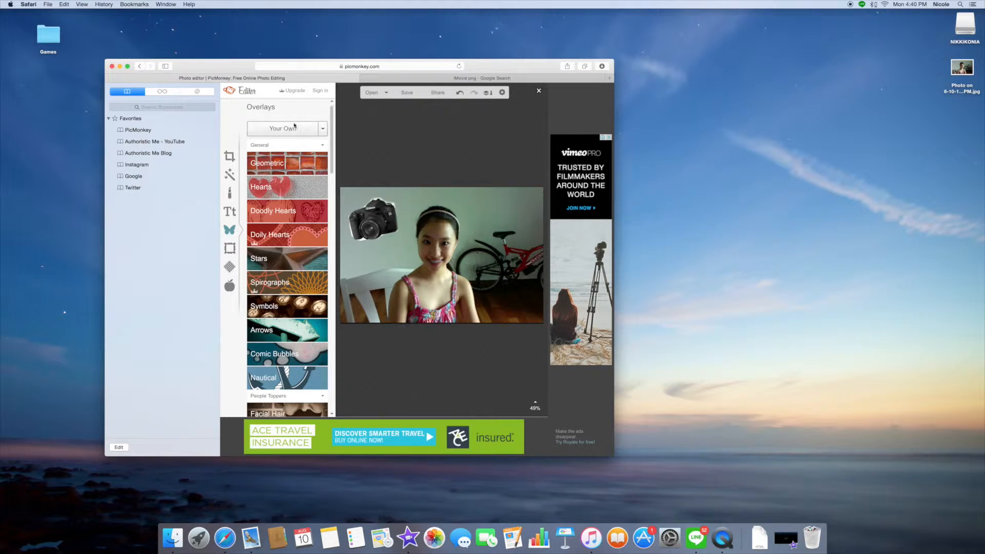
click(530, 189)
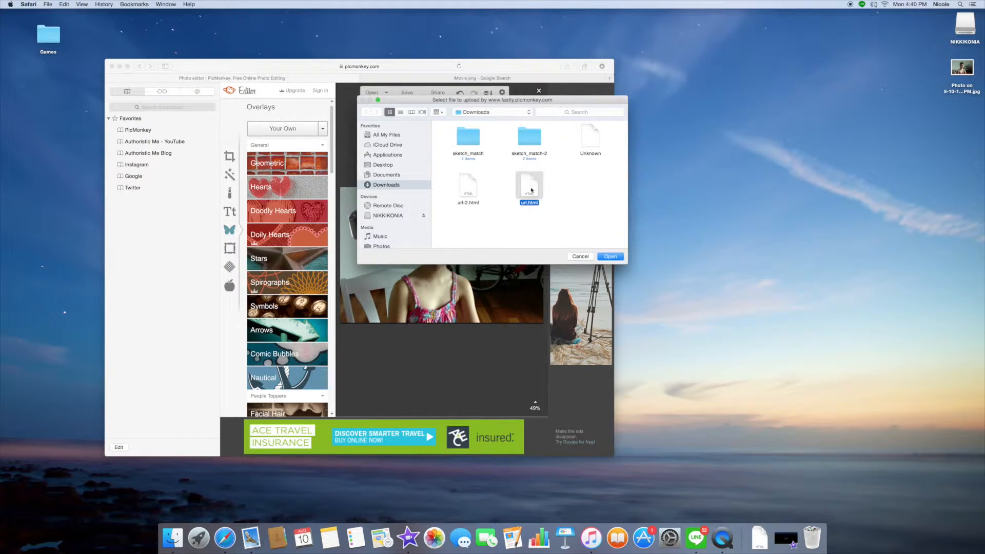
click(610, 257)
click(385, 266)
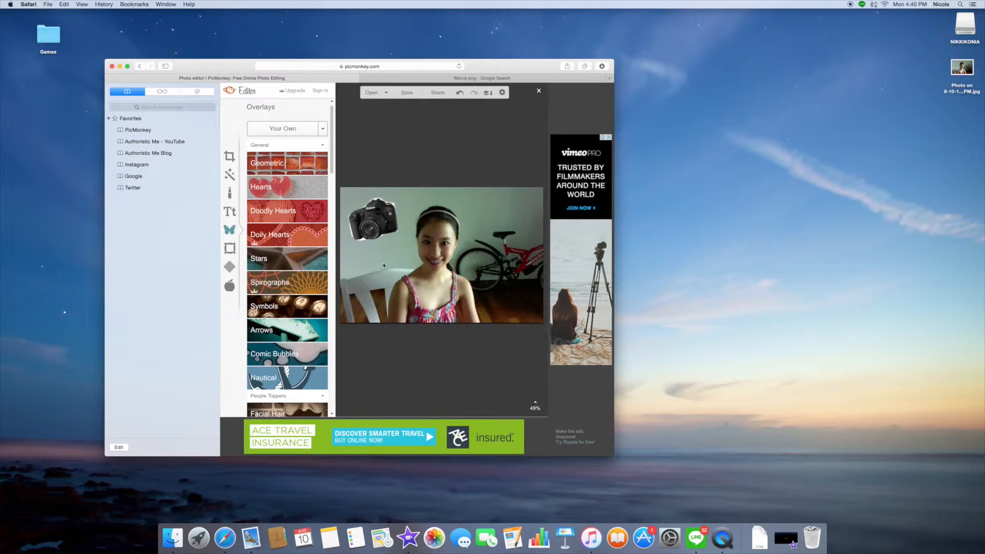
Save the purple iMovie star image from the Google Images results to the Downloads folder
click(450, 78)
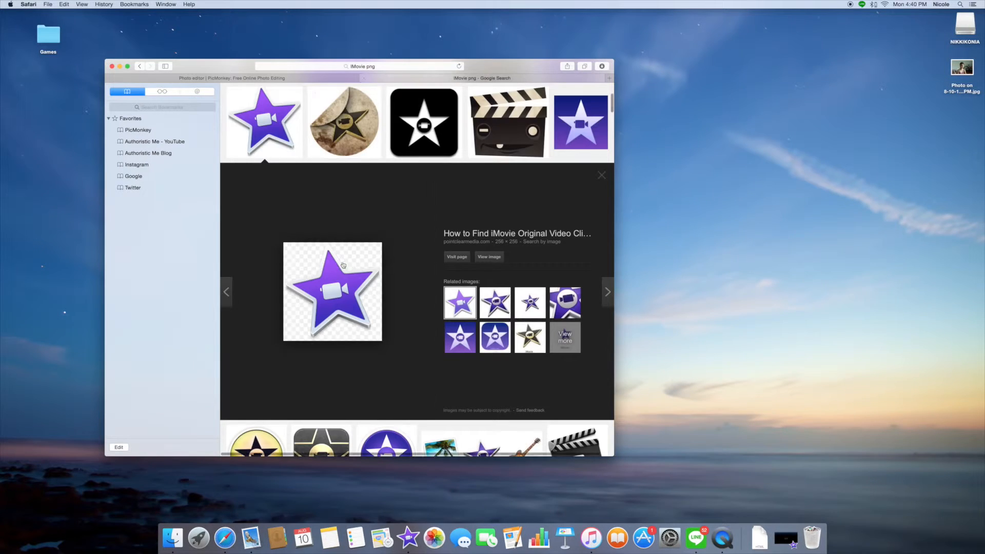
right_click(358, 286)
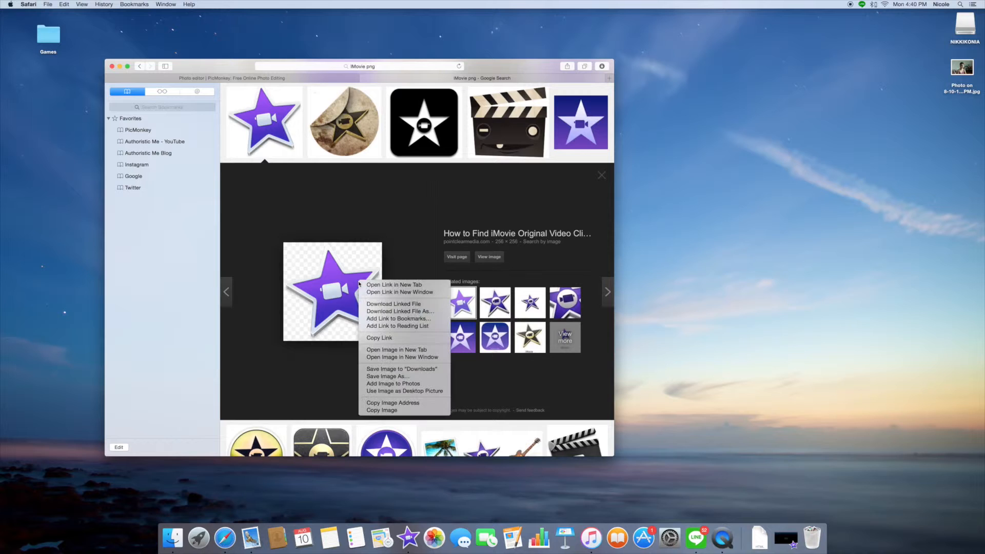
click(398, 369)
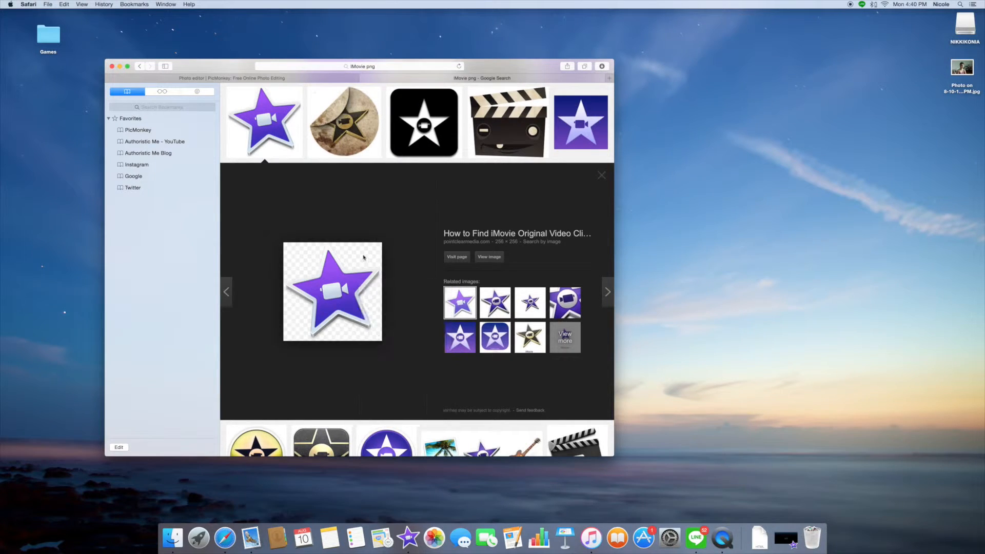
Try again to upload url.html from Downloads as a custom overlay in the PicMonkey editor
click(253, 78)
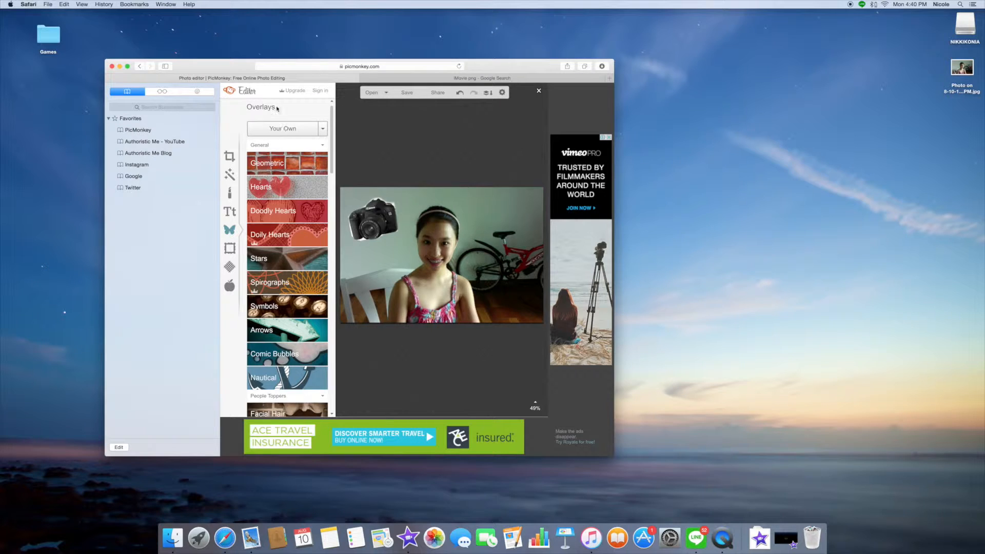
click(283, 128)
click(596, 184)
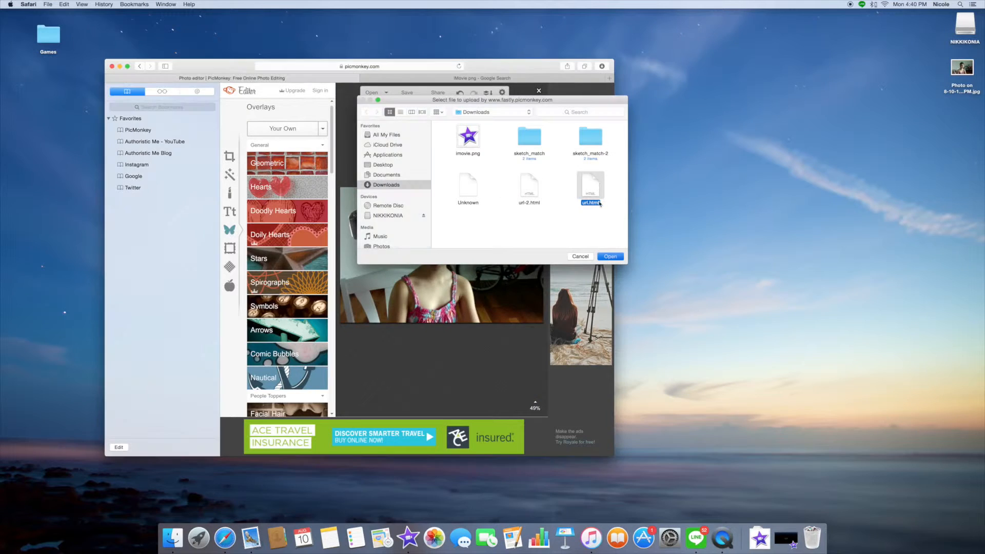
click(610, 256)
click(383, 265)
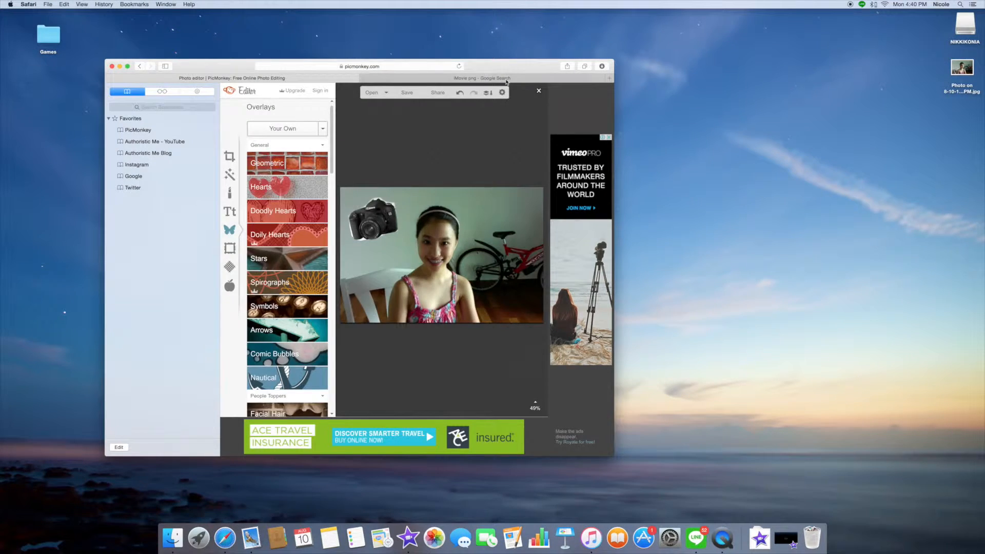
Go back to the Google Images results and save a second copy of the purple iMovie star to Downloads
click(505, 80)
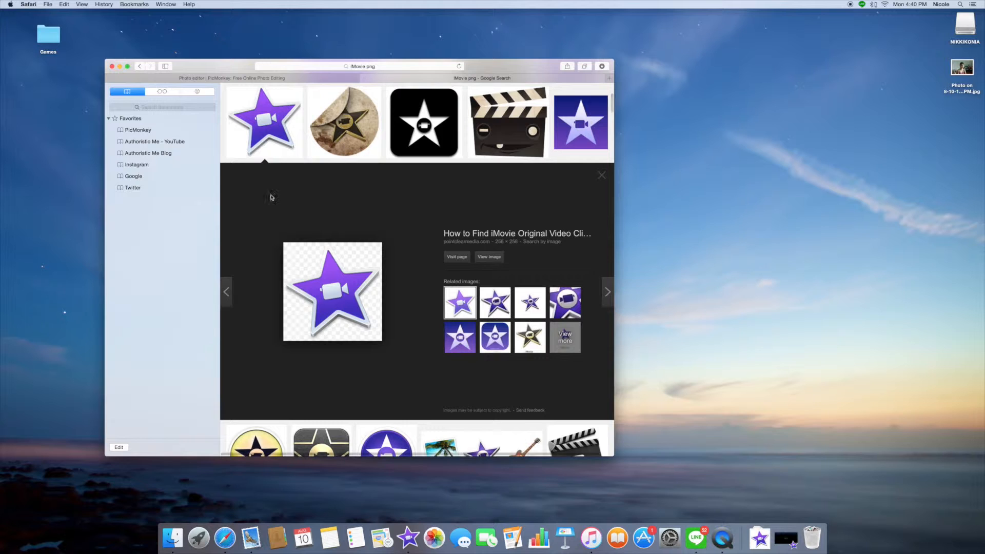
right_click(331, 302)
key(Escape)
right_click(344, 300)
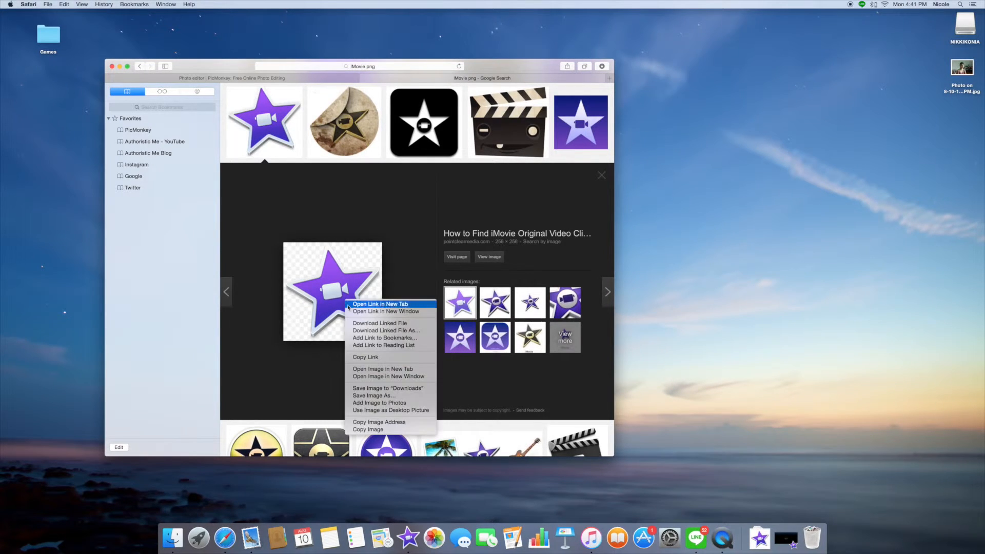
click(384, 391)
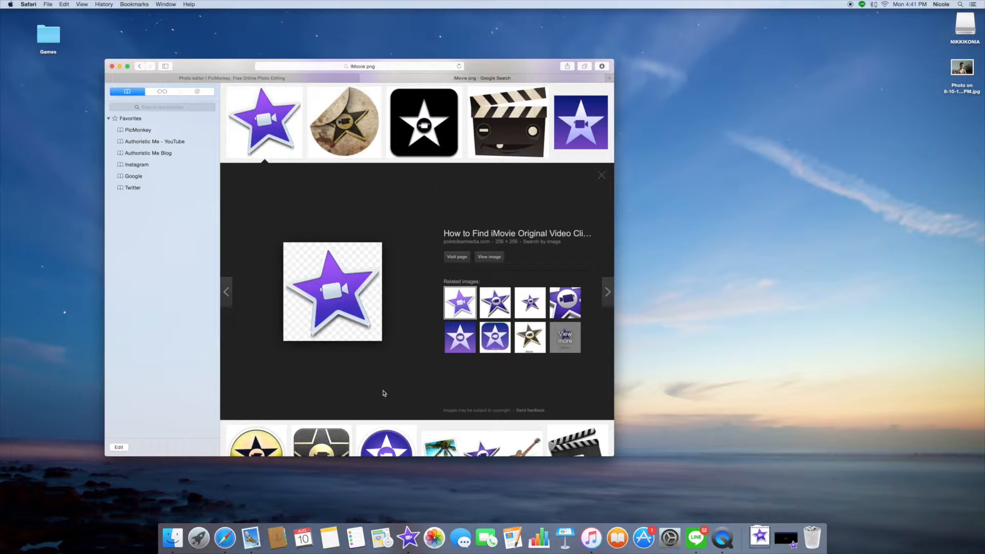
Add imovie-2.png from the Downloads folder to the photo in PicMonkey as a custom overlay
click(306, 78)
click(282, 128)
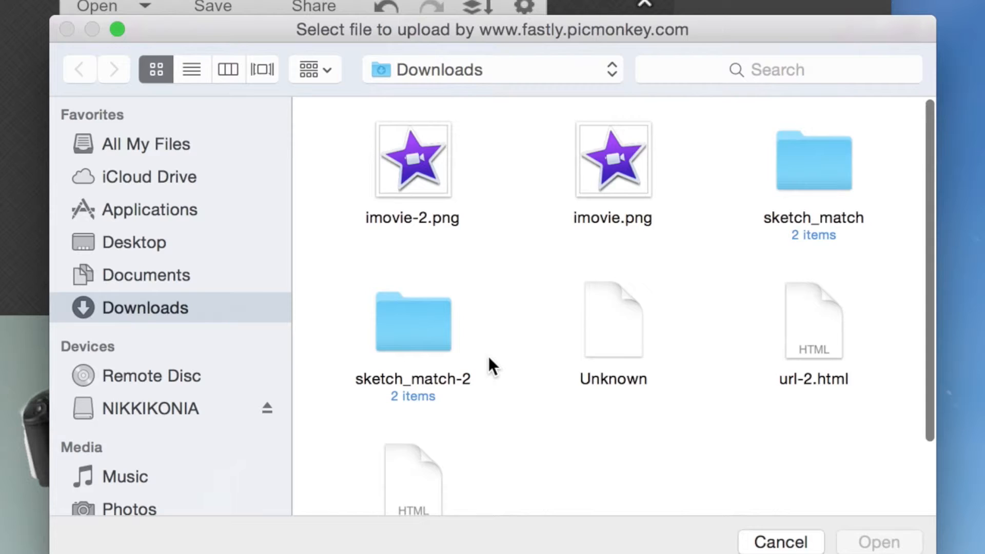
scroll(491, 203, down, 3)
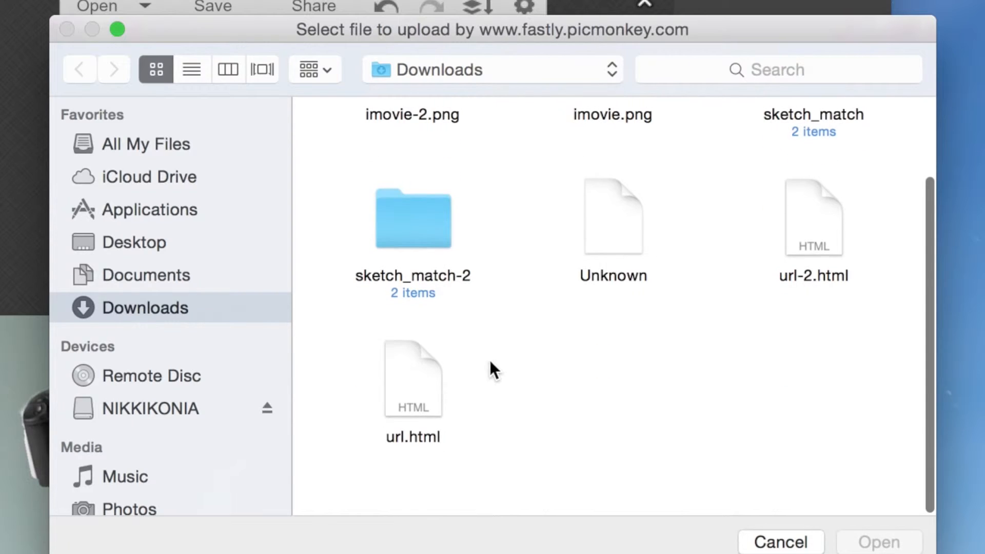
click(428, 399)
scroll(519, 318, up, 3)
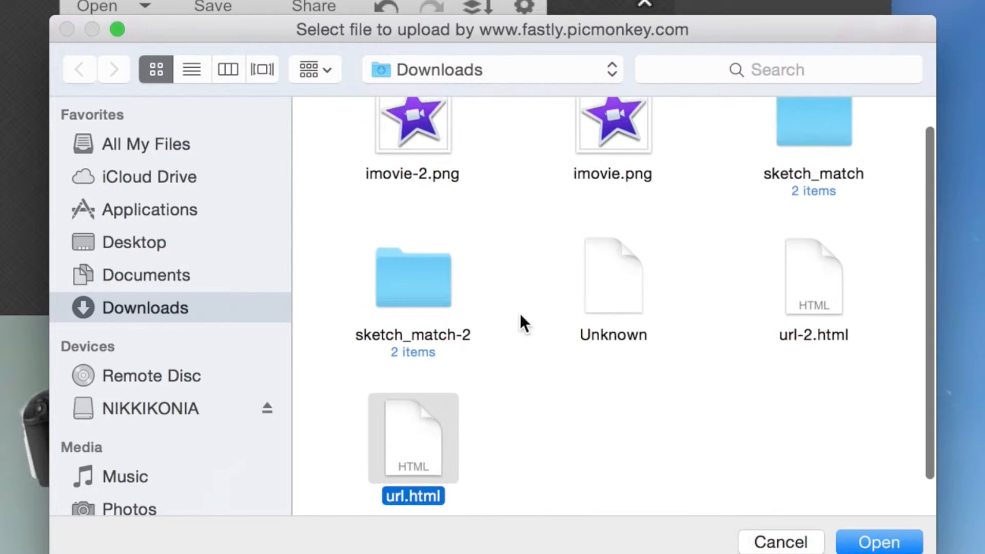
double_click(410, 134)
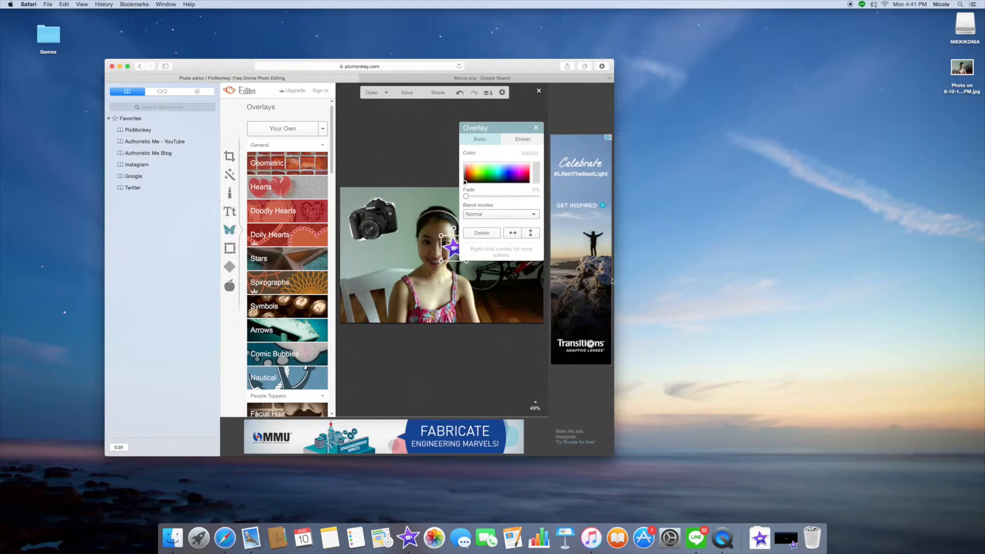
Enlarge the iMovie star overlay, place it in the photo's lower-right corner, and deselect it
drag(454, 228, 508, 281)
click(493, 210)
drag(508, 245, 528, 259)
click(498, 363)
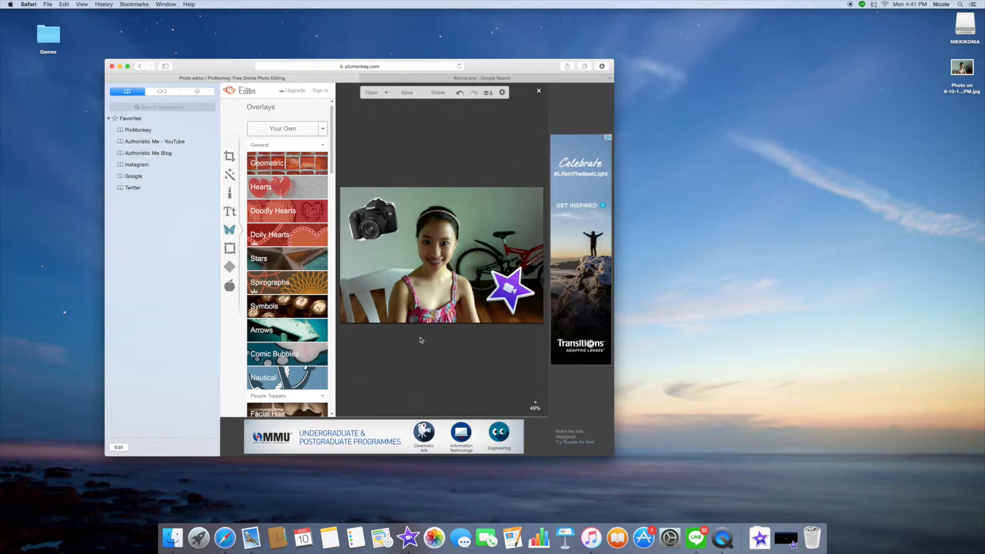
Paint a soft white glow around the camera with the Draw effect, using brush size 149 and 10% hardness
click(226, 176)
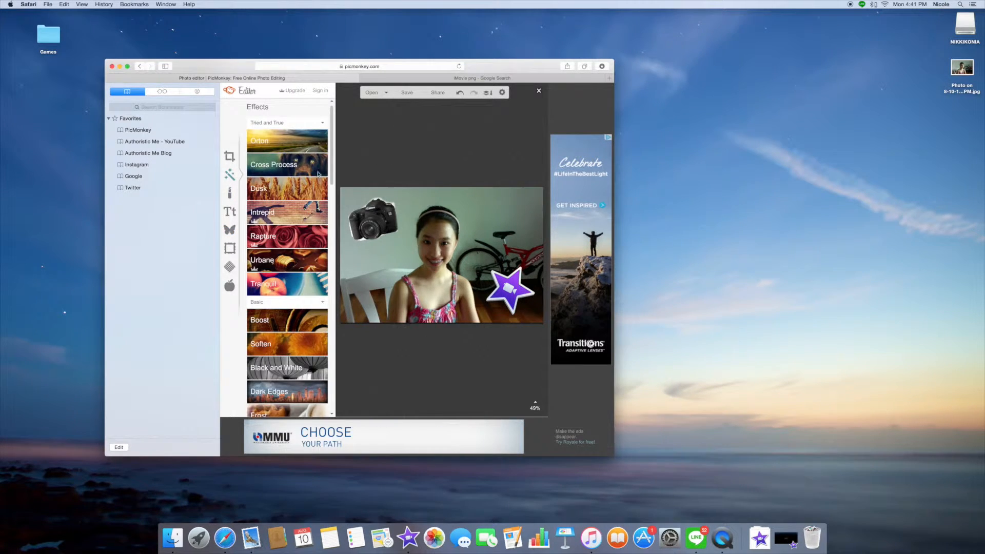
drag(330, 152, 330, 337)
click(259, 411)
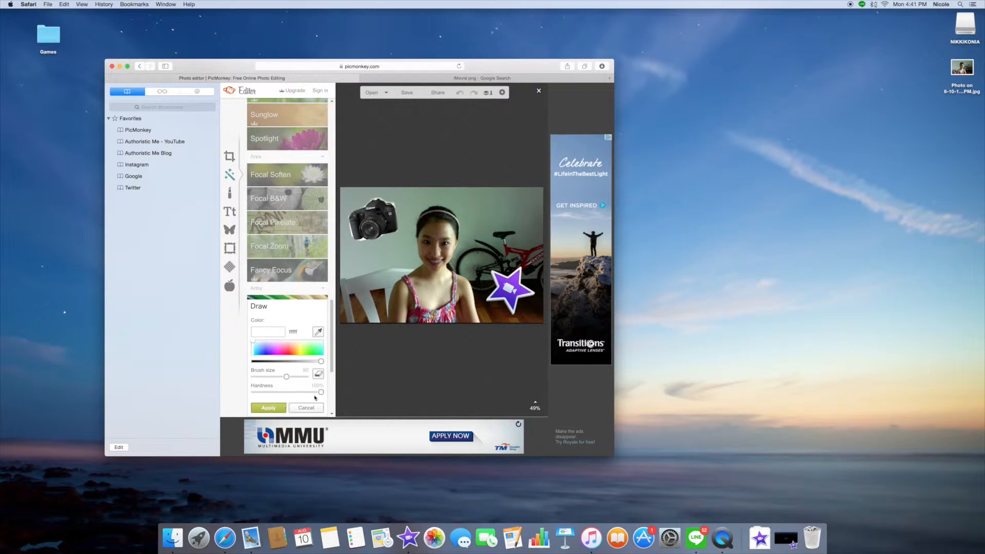
mouse_move(320, 392)
mouse_down()
mouse_move(254, 396)
mouse_move(274, 399)
mouse_move(266, 395)
mouse_up()
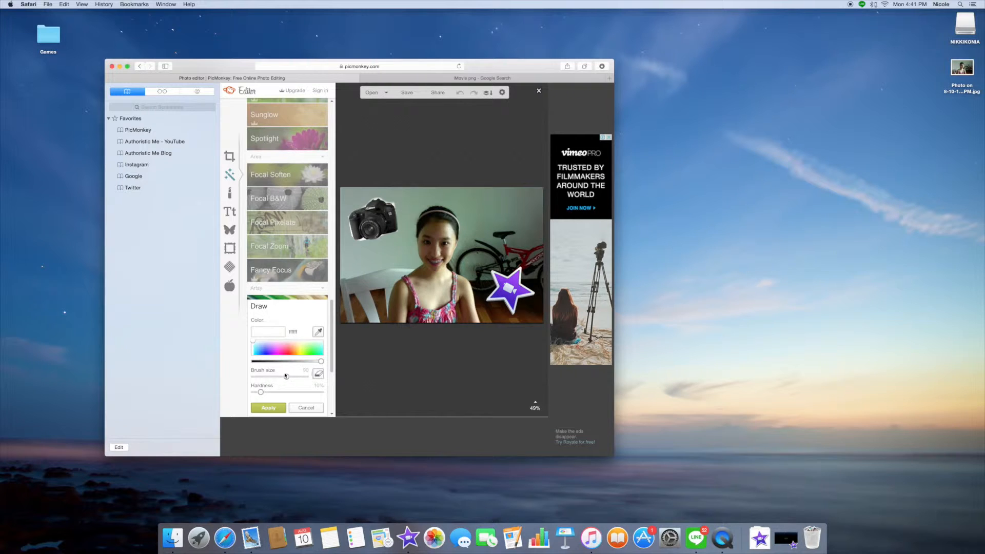
mouse_move(358, 218)
mouse_down()
mouse_move(379, 208)
mouse_move(391, 228)
mouse_move(363, 236)
mouse_move(355, 217)
mouse_move(364, 213)
mouse_up()
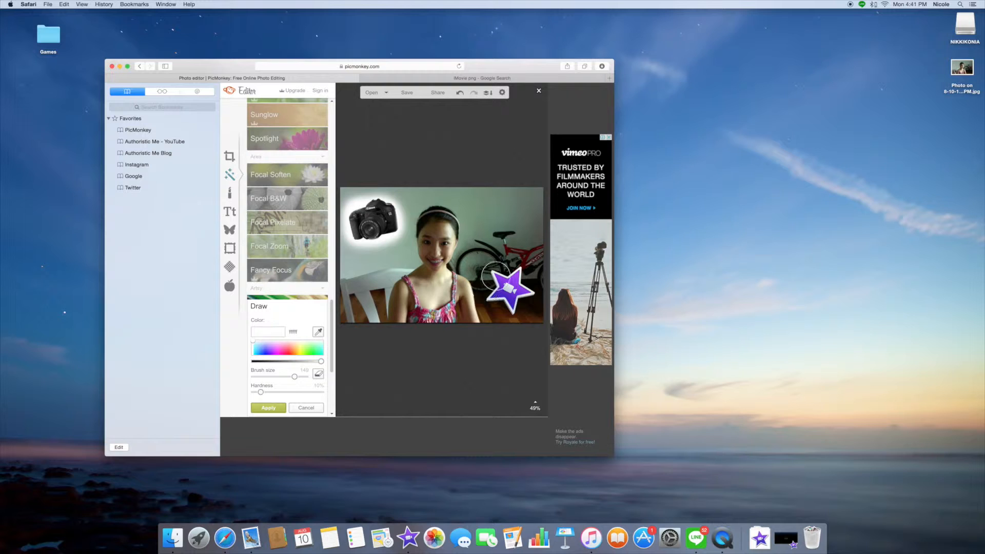
Paint the same soft white glow around the iMovie star and apply the Draw effect
mouse_move(514, 276)
mouse_down()
mouse_move(527, 272)
mouse_move(521, 288)
mouse_move(536, 298)
mouse_move(515, 308)
mouse_move(486, 300)
mouse_move(479, 287)
mouse_move(493, 279)
mouse_up()
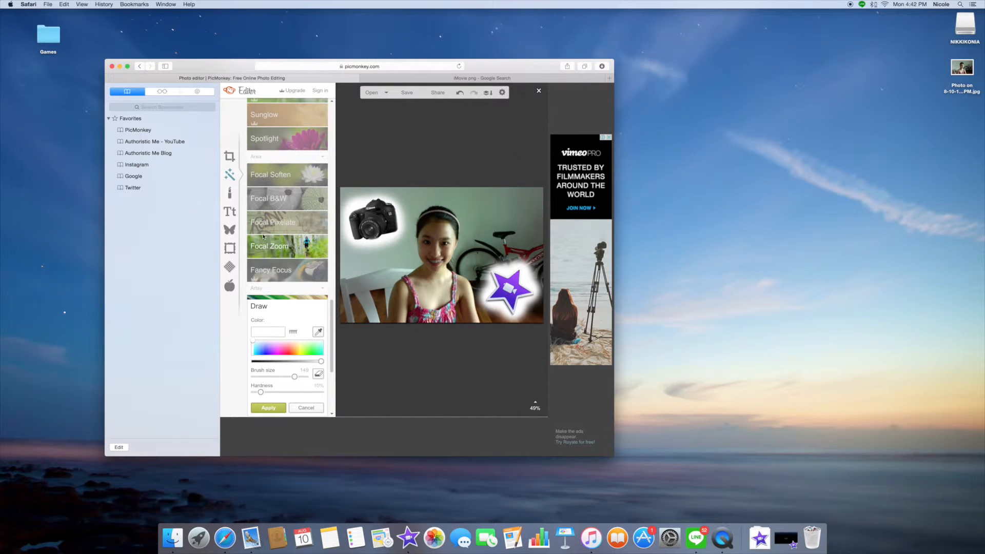
click(232, 215)
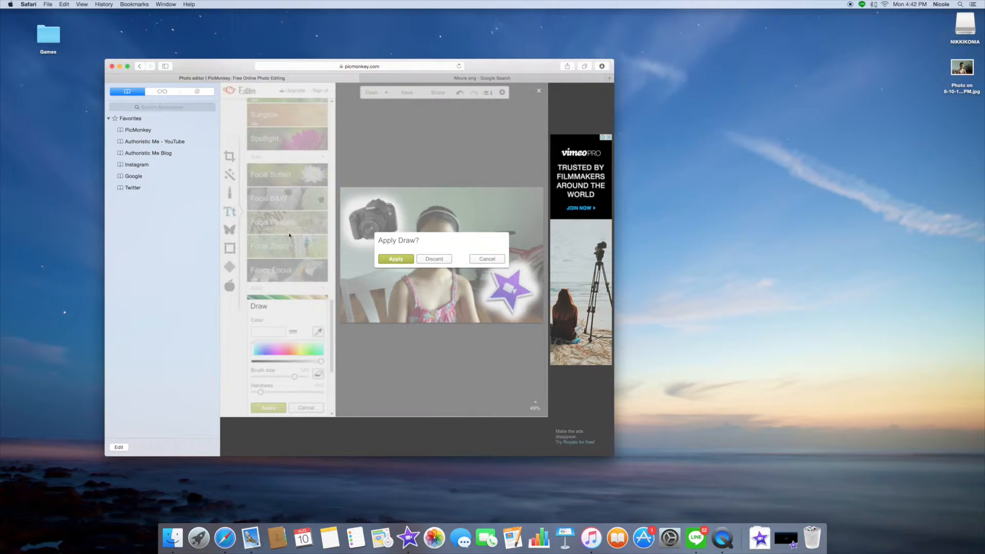
click(396, 259)
Add green text "How to make a Thumbnail" at the photo's upper right in the first recent installed font, with "Thumbnail" tilted counterclockwise
click(314, 148)
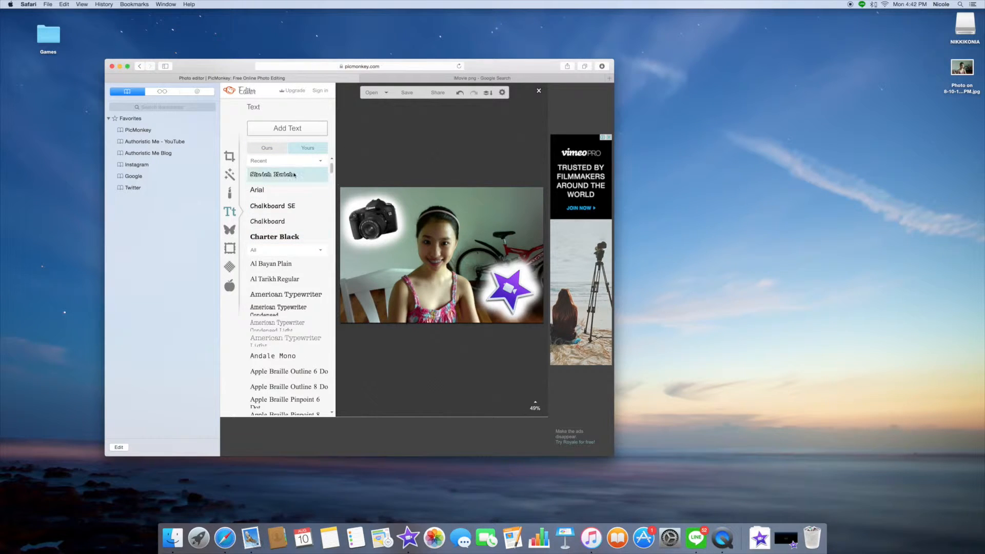
click(294, 176)
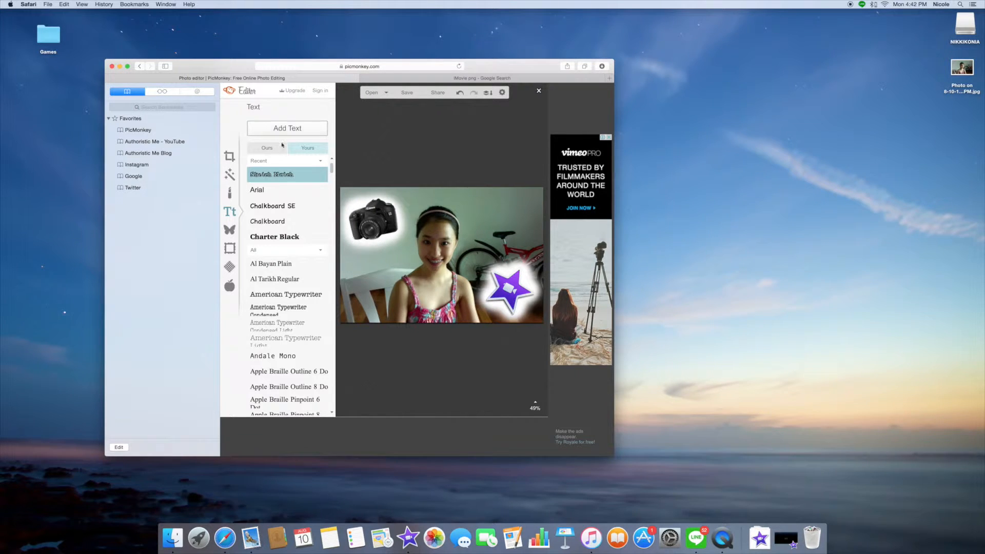
click(298, 135)
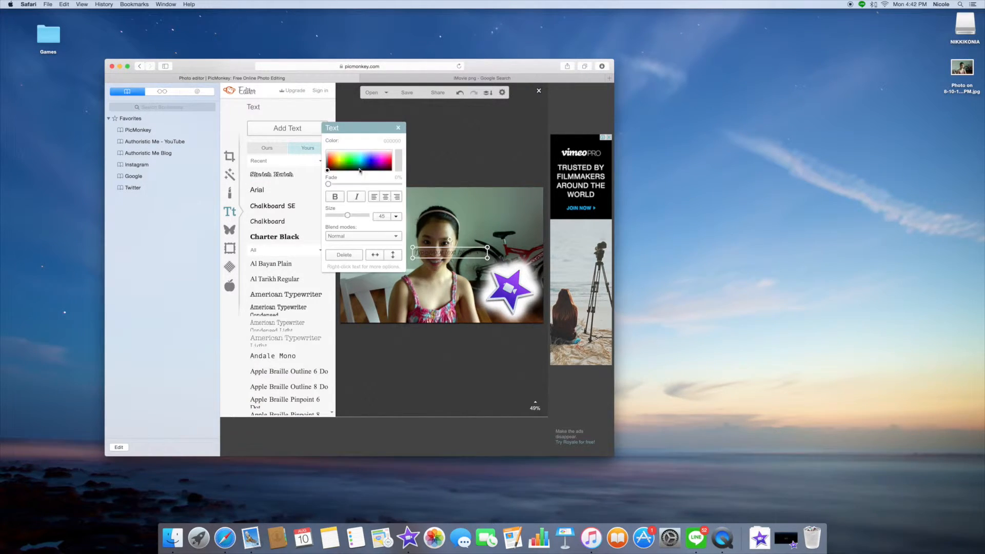
drag(464, 248, 508, 213)
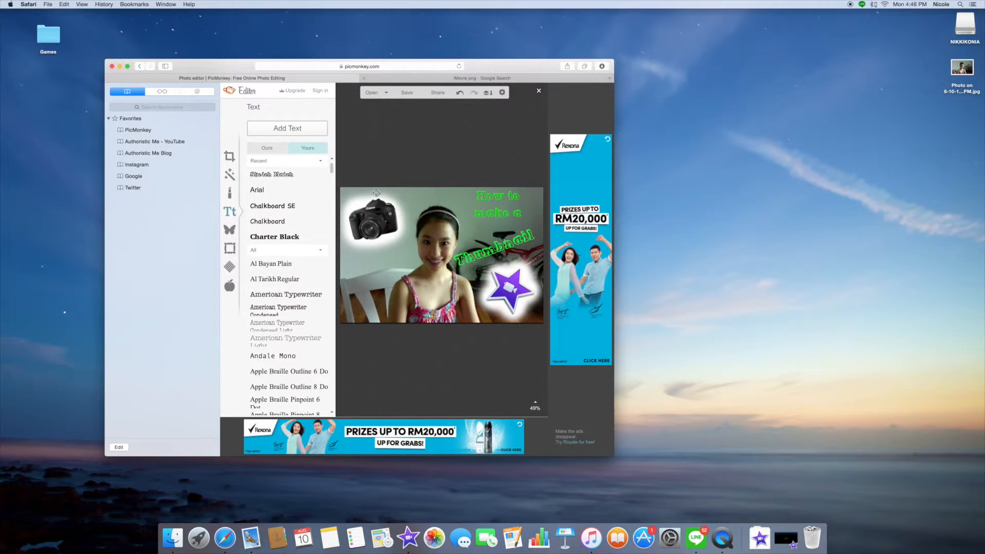
Try white Draw strokes over the word "Thumbnail" at 27% and at 0% hardness, undoing each attempt
click(230, 175)
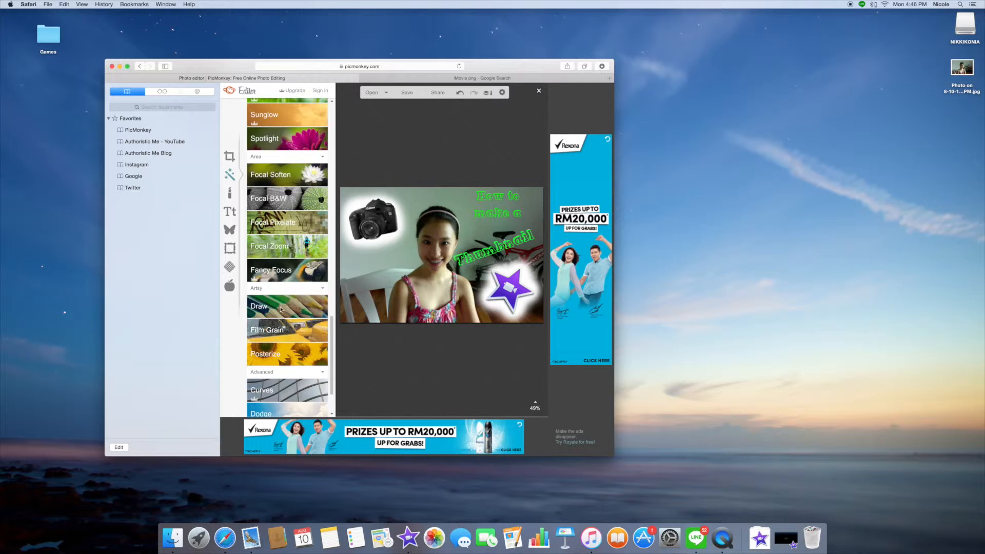
click(279, 312)
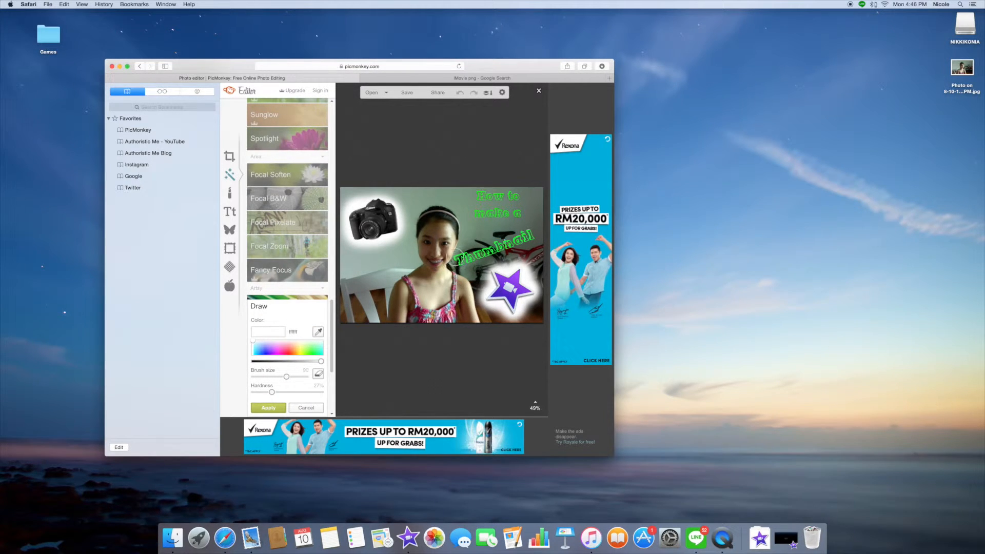
drag(460, 260, 486, 255)
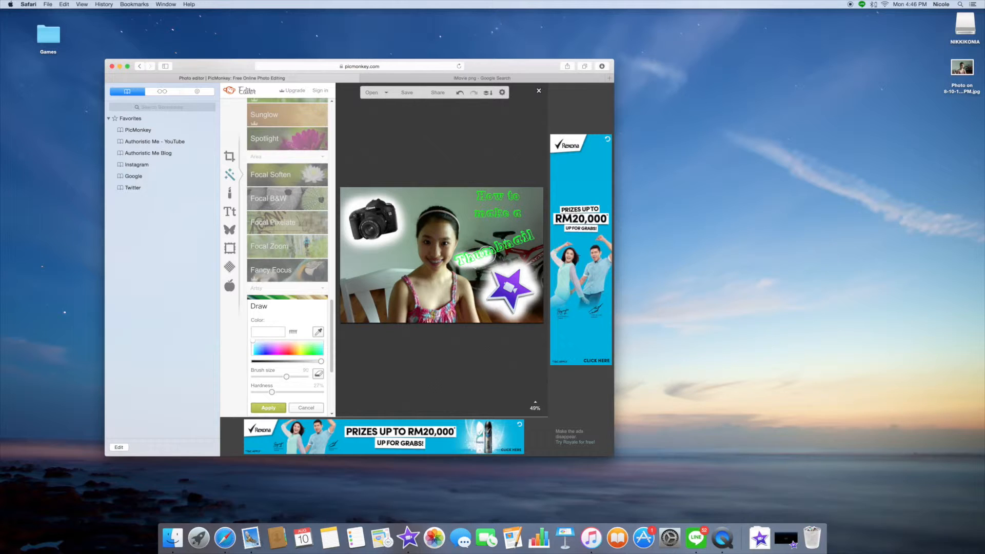
click(460, 93)
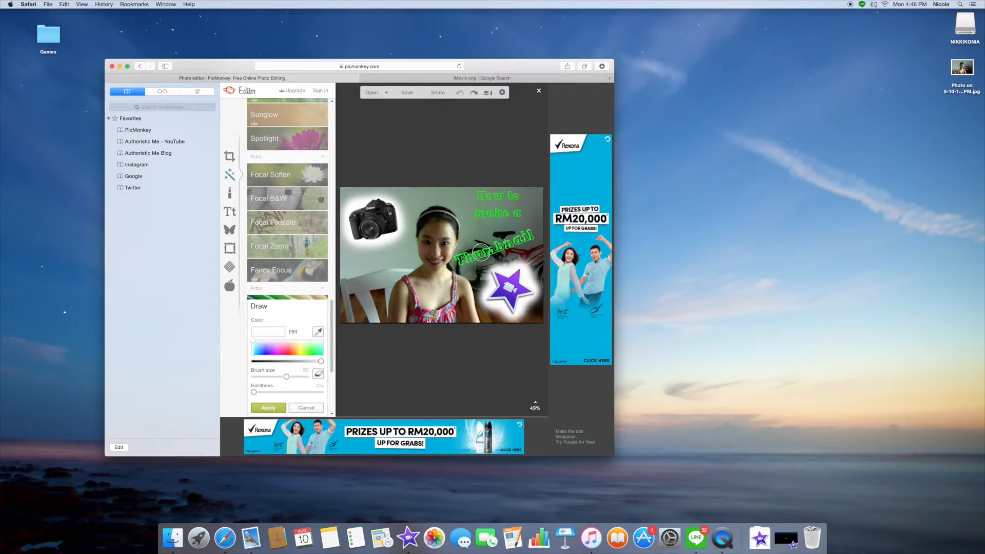
drag(460, 260, 531, 236)
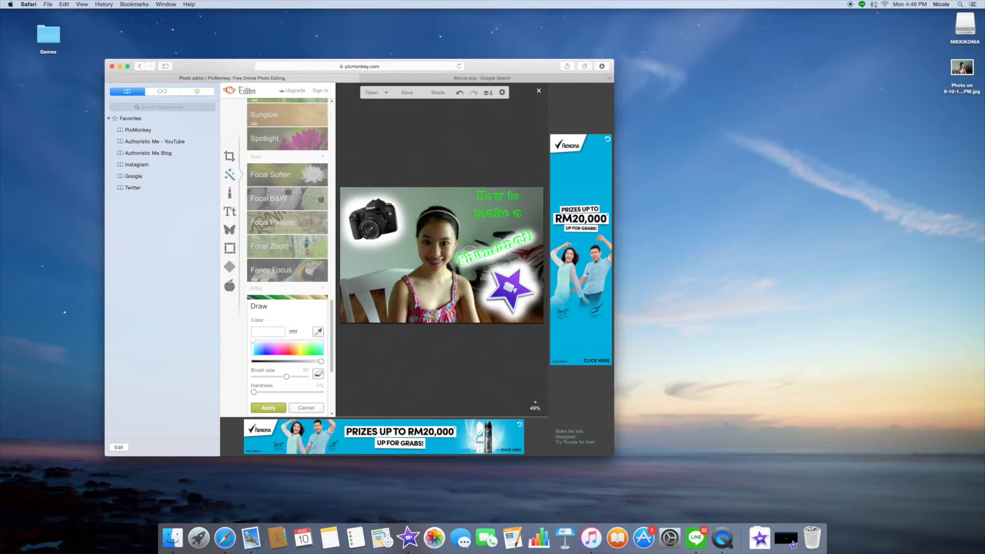
click(459, 95)
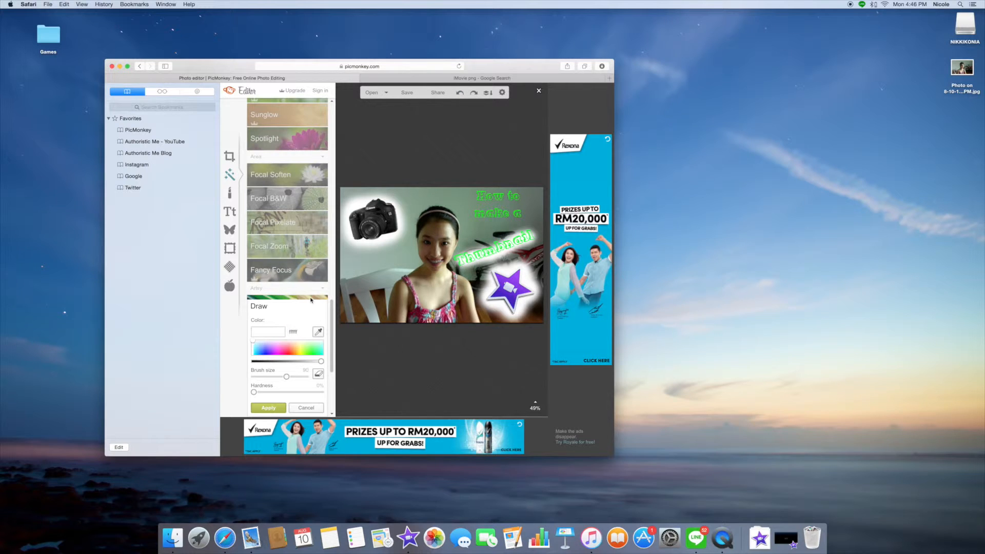
Try a salmon-pink Draw stroke over the word "Thumbnail" and undo it
click(288, 349)
drag(461, 256, 533, 236)
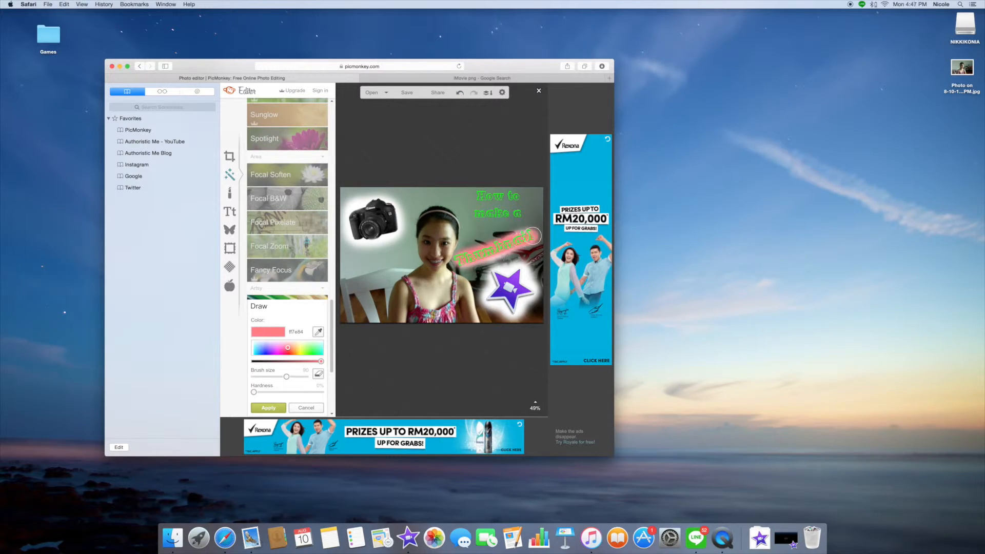
click(459, 93)
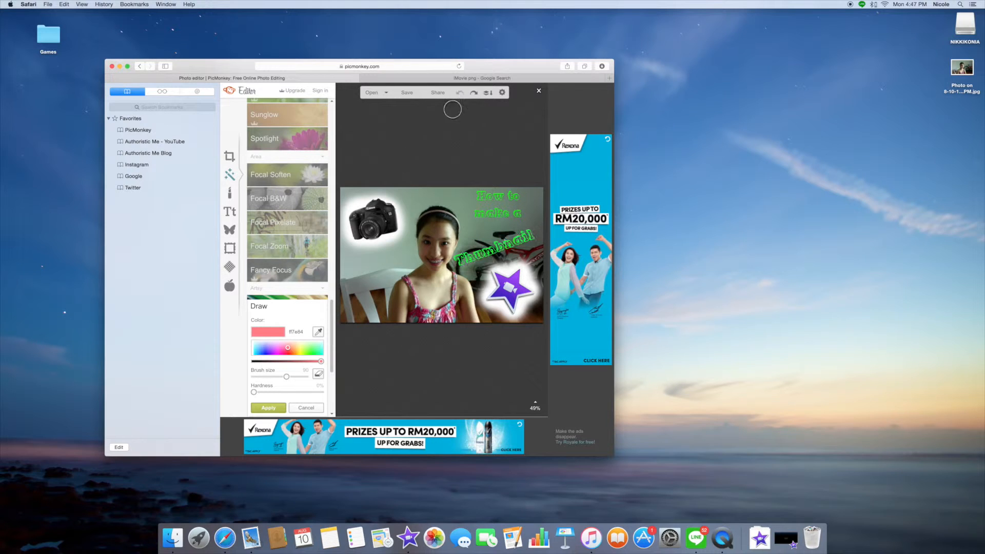
Try a turquoise Draw stroke over the word "Thumbnail" and undo it
click(323, 349)
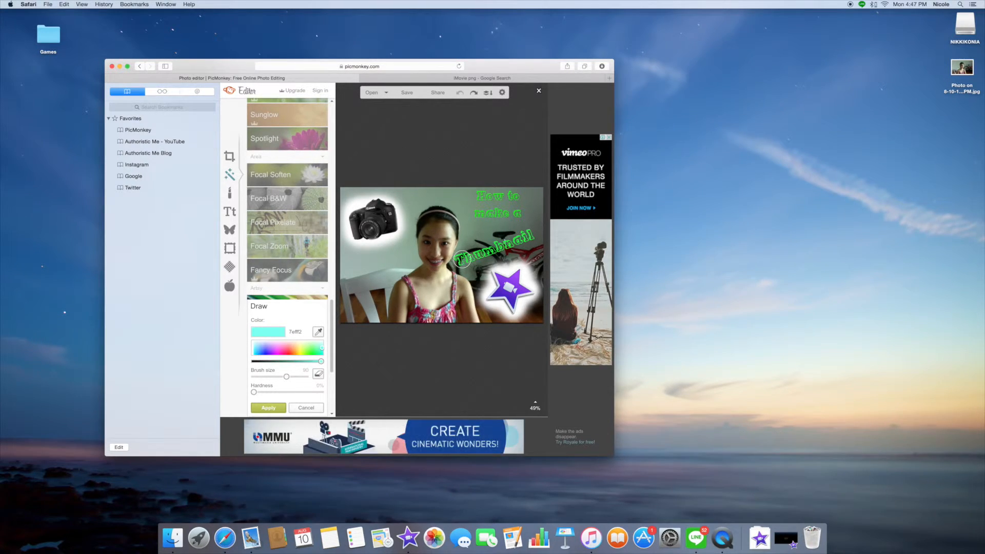
drag(459, 259, 494, 250)
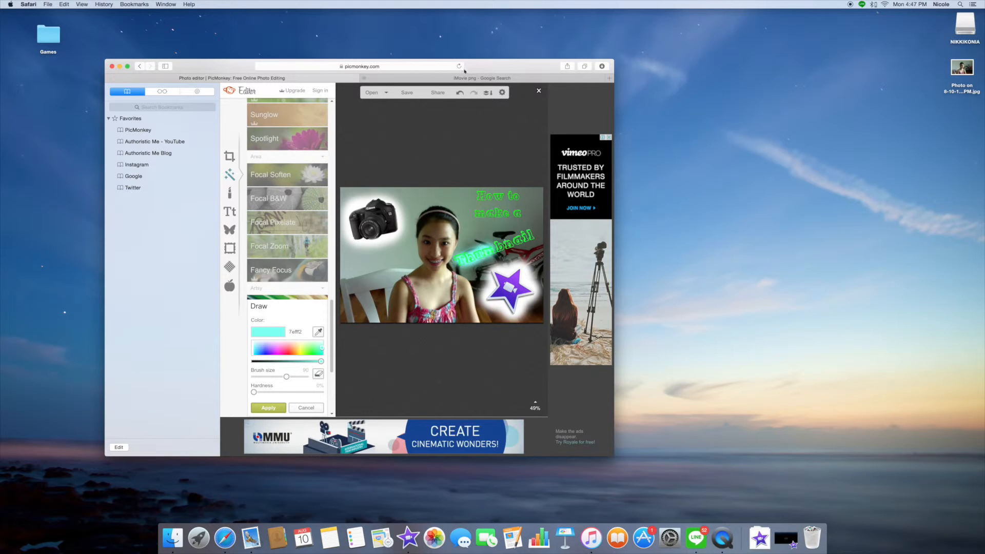
click(460, 94)
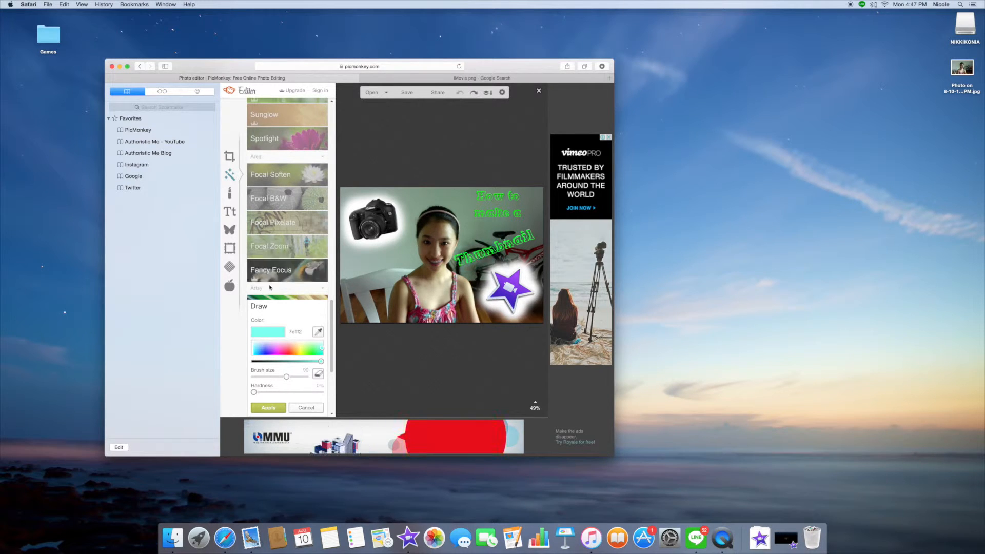
Paint a soft white glow over the words "Thumbnail" and "How to make a" and apply the Draw effect
click(253, 350)
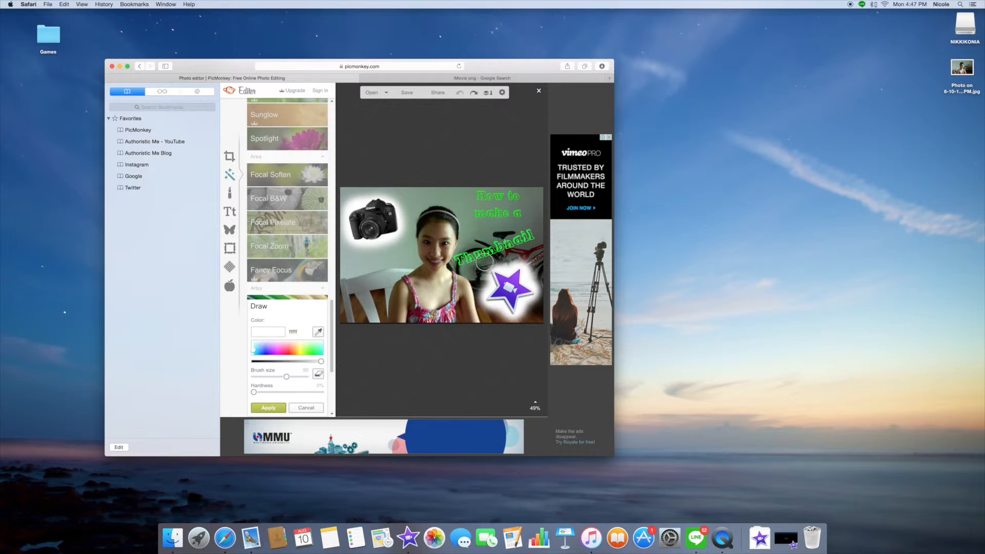
click(470, 256)
drag(470, 257, 523, 239)
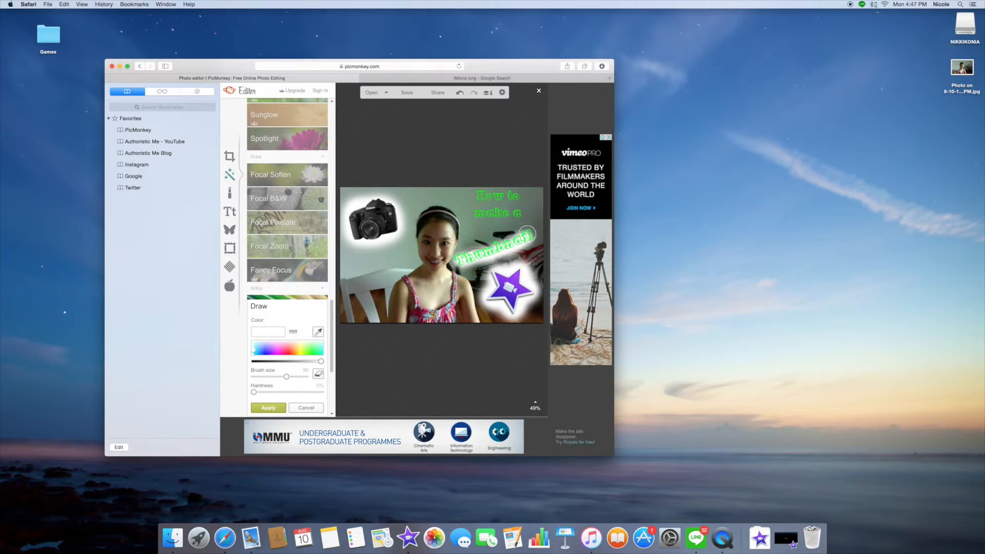
mouse_move(480, 195)
mouse_down()
mouse_move(517, 197)
mouse_move(477, 212)
mouse_move(516, 213)
mouse_up()
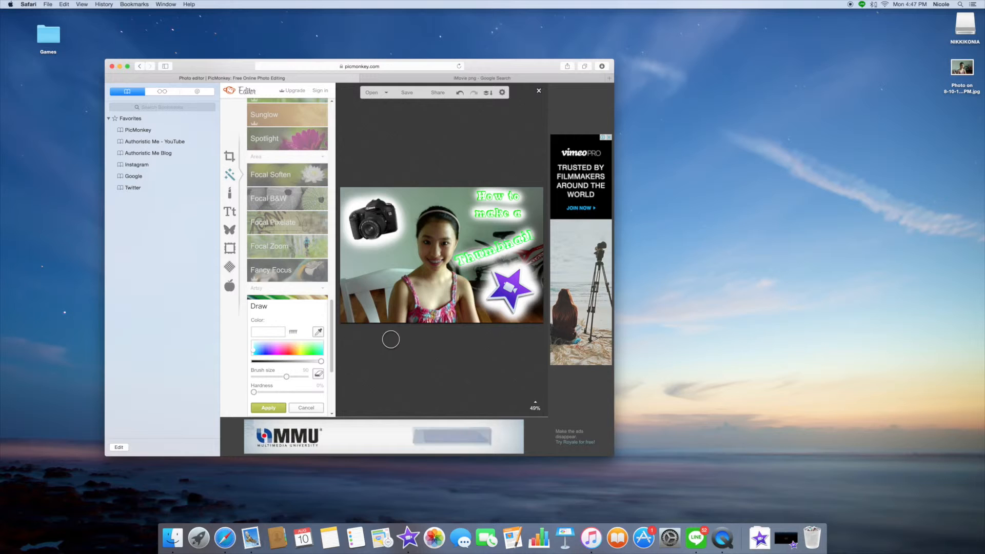
click(230, 231)
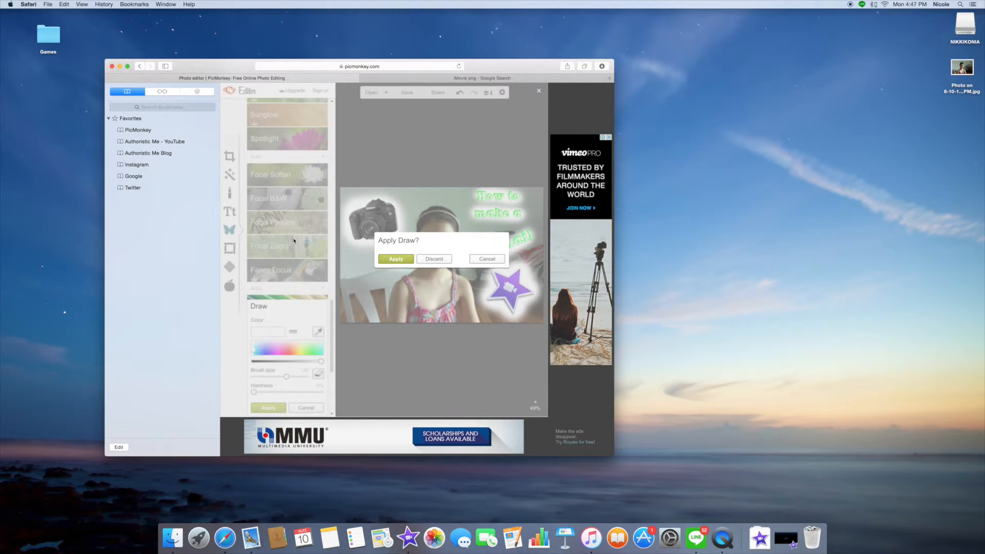
click(397, 257)
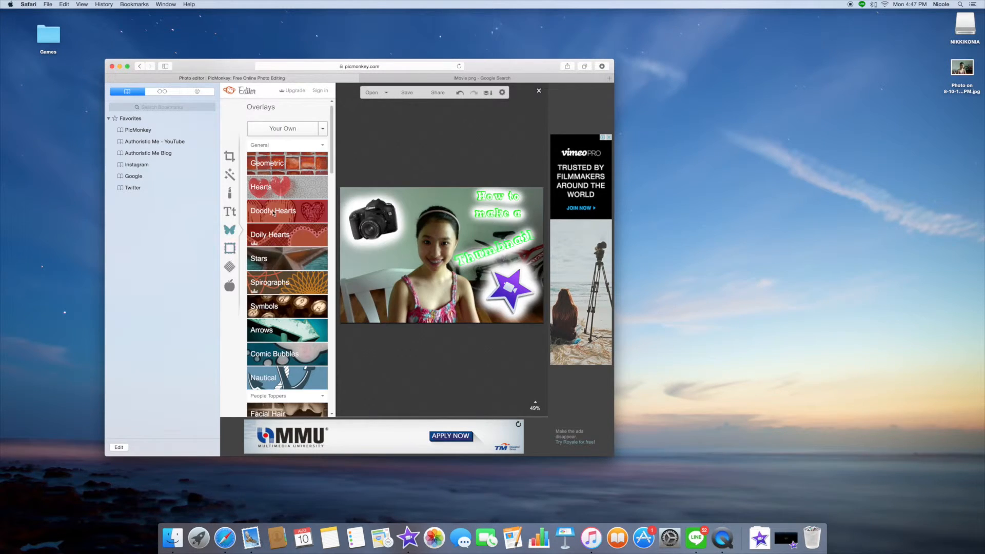
Add the basic smiling Happ-icons overlay to the photo with a cyan Color 1 and a yellow Color 2
scroll(268, 189, down, 10)
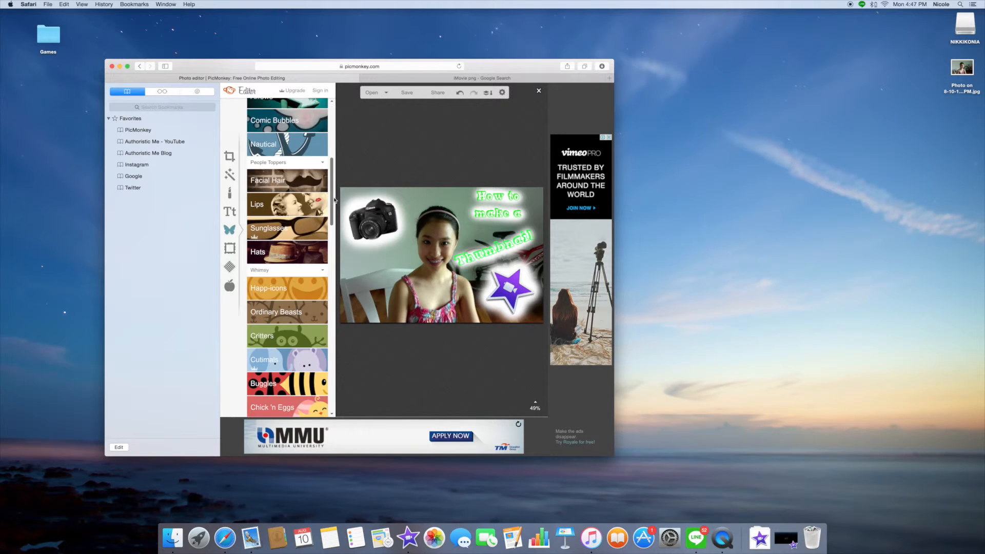
click(269, 190)
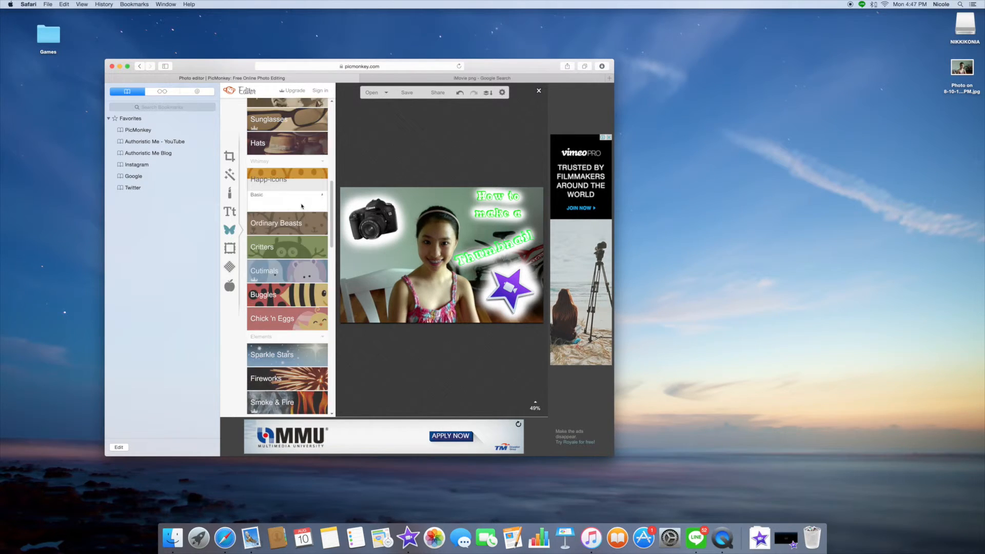
drag(260, 212, 367, 268)
click(261, 158)
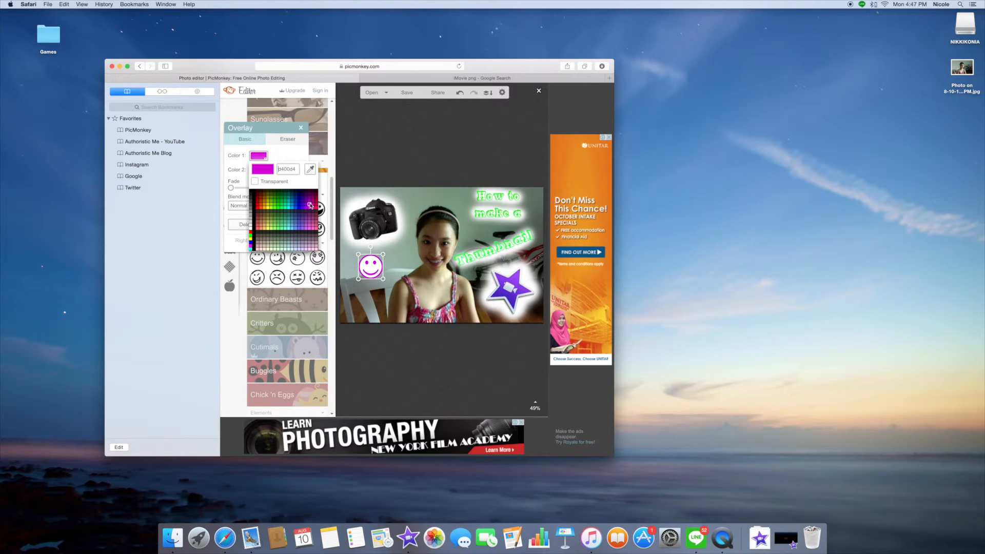
click(291, 209)
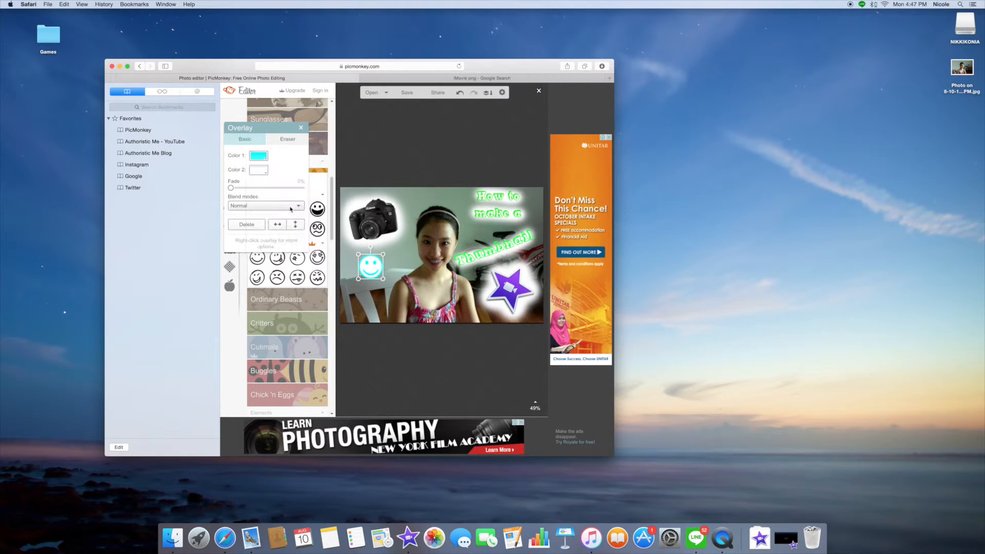
click(259, 172)
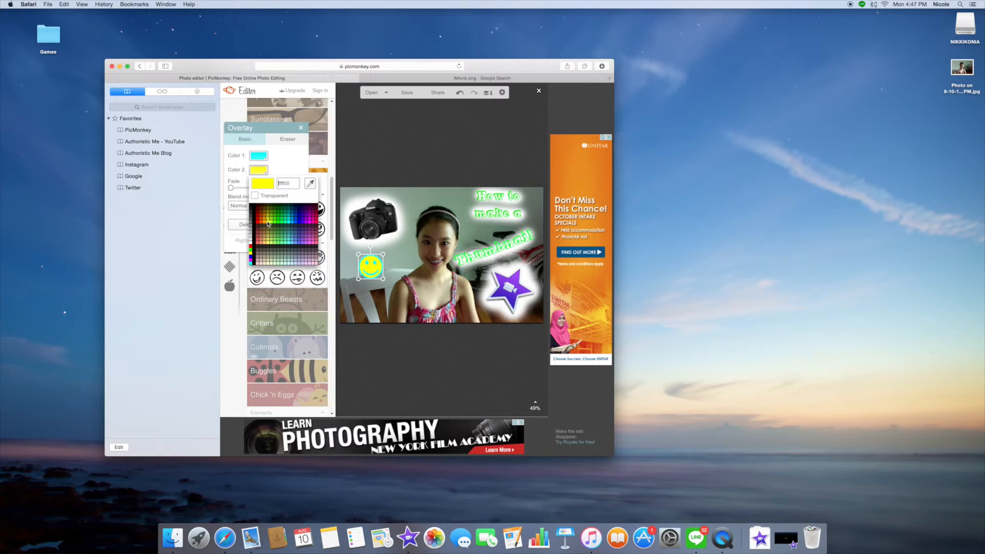
click(273, 224)
Resize the smiley overlay and place it in the photo's lower-left corner, tilted slightly counterclockwise
drag(383, 254, 427, 262)
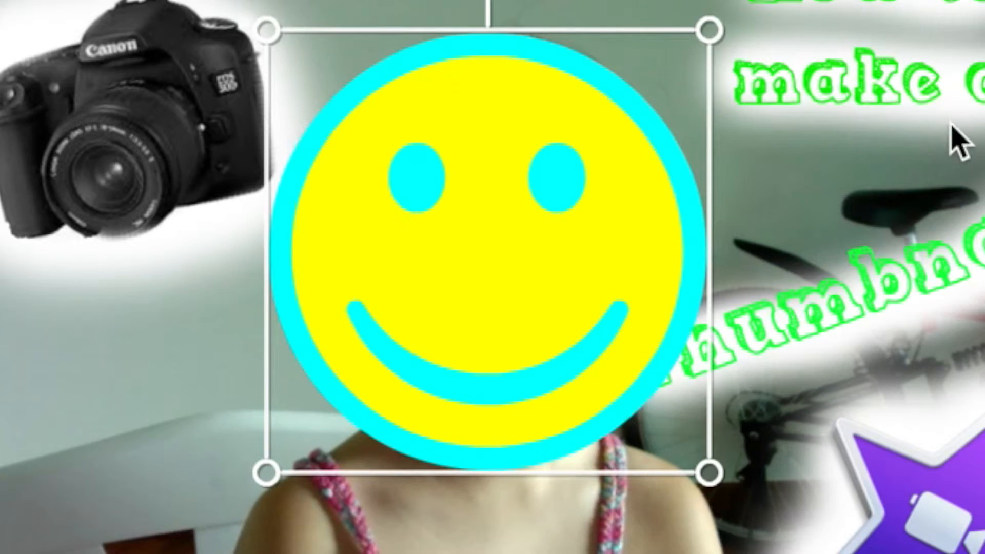
drag(708, 29, 570, 164)
drag(447, 221, 376, 290)
click(365, 252)
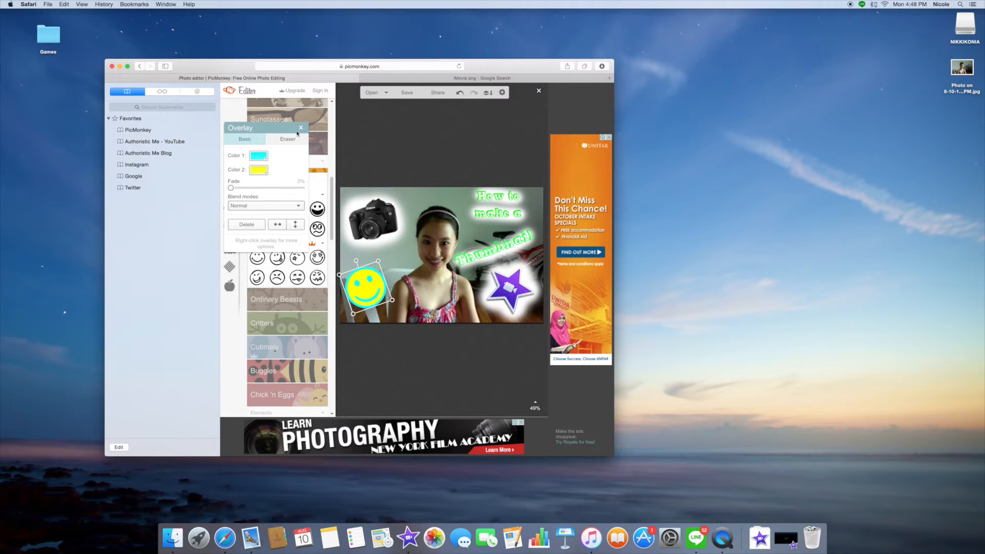
click(301, 128)
Paint a white Draw glow around the smiley with brush size 143 and apply the effect
click(228, 250)
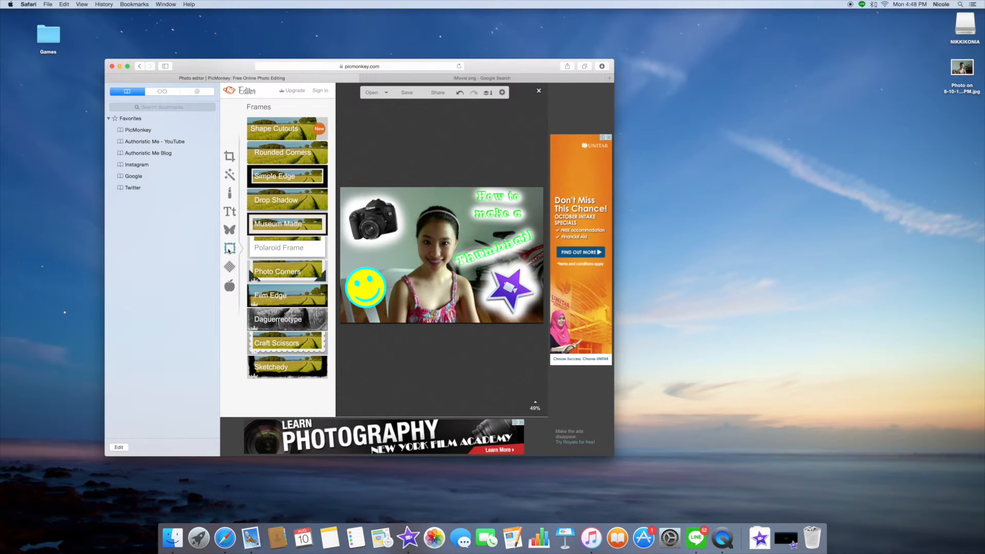
click(231, 197)
click(230, 175)
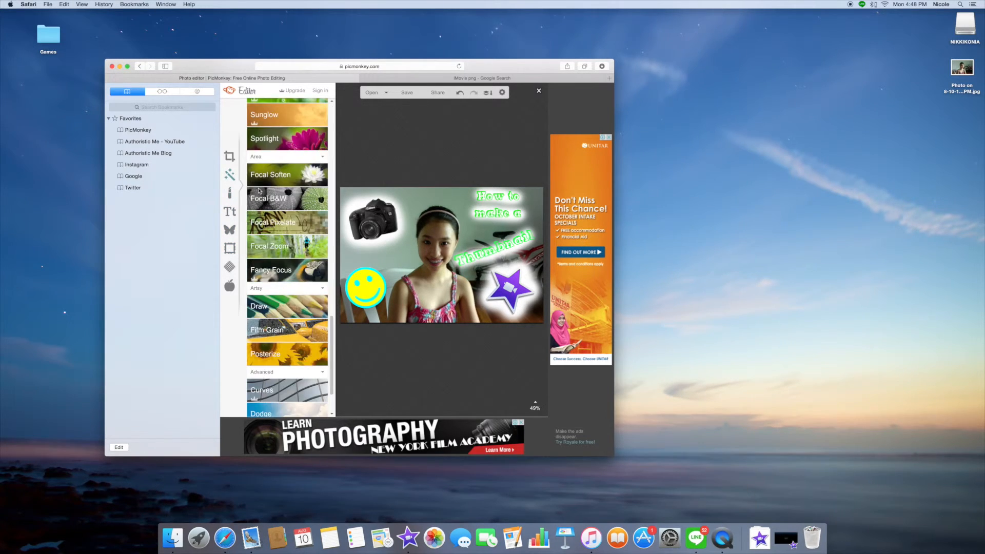
click(277, 306)
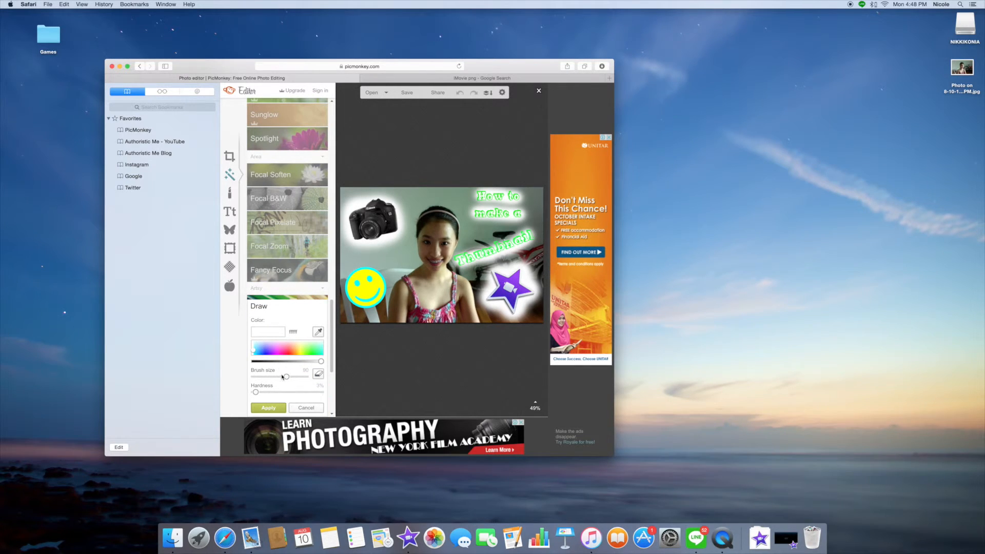
drag(286, 377, 293, 377)
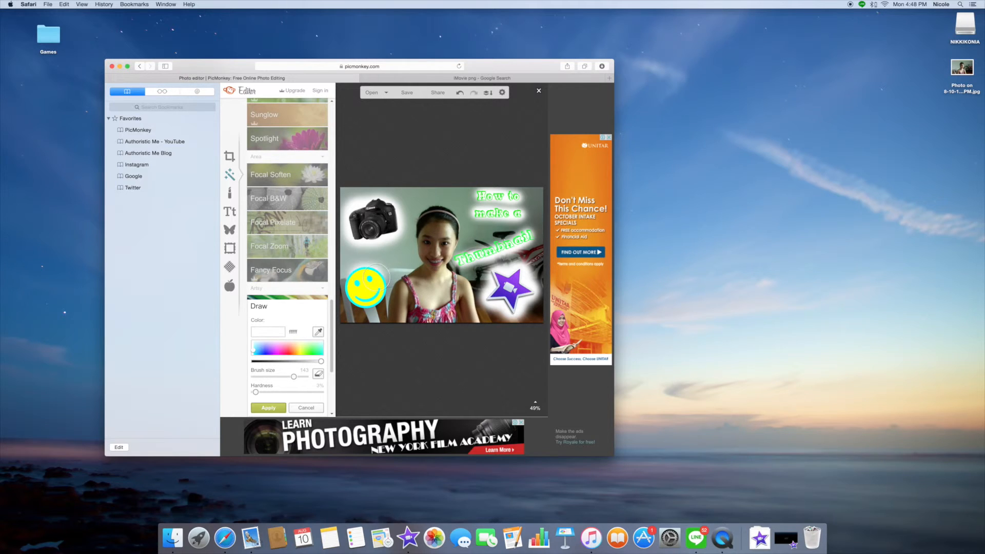
mouse_move(380, 282)
mouse_down()
mouse_move(378, 301)
mouse_move(363, 306)
mouse_move(357, 290)
mouse_up()
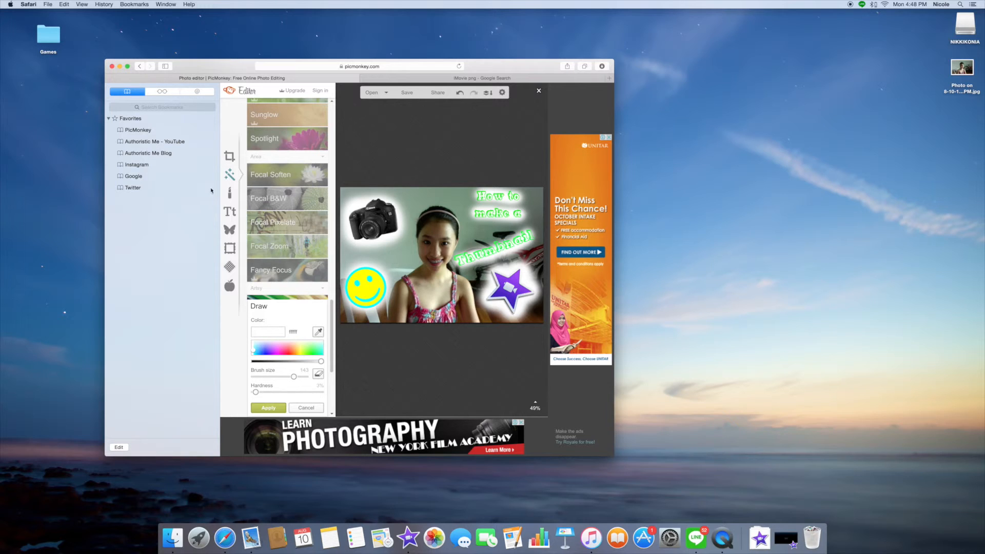
click(227, 219)
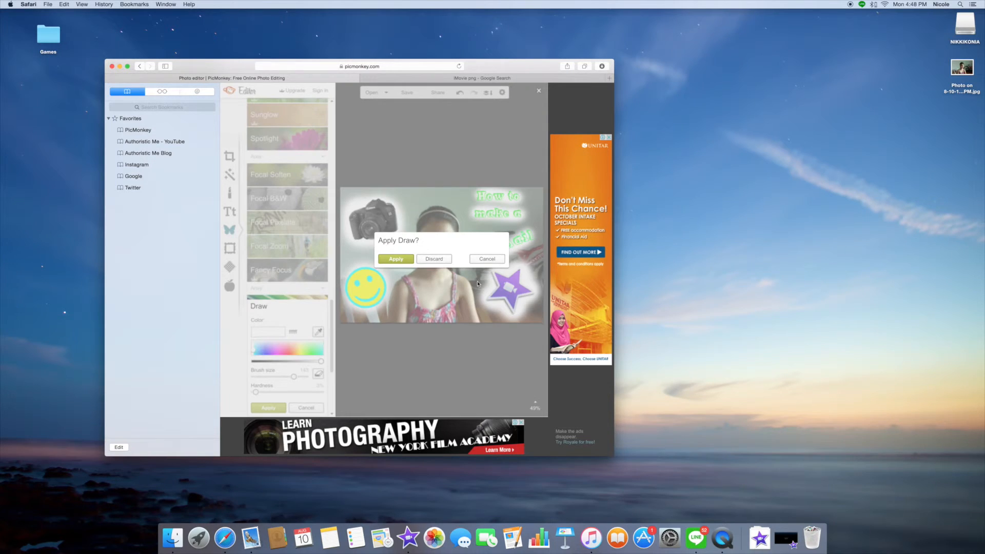
click(396, 259)
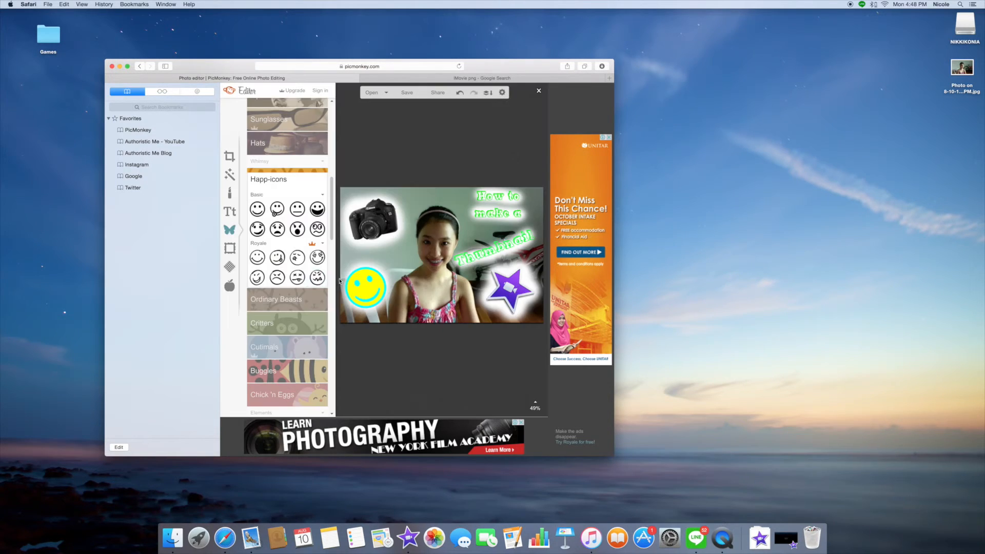
click(287, 347)
click(298, 367)
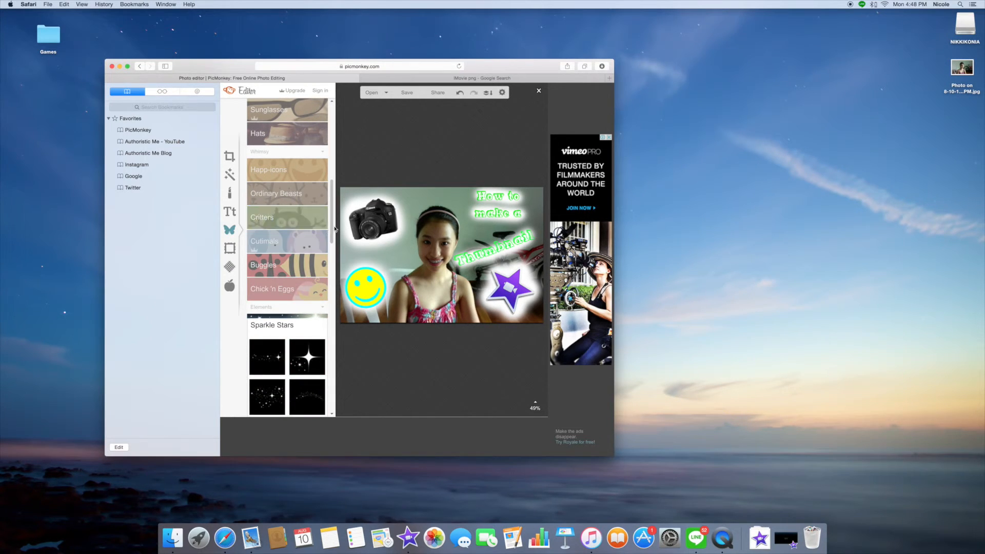
scroll(327, 234, down, 10)
drag(331, 284, 324, 310)
scroll(324, 309, up, 5)
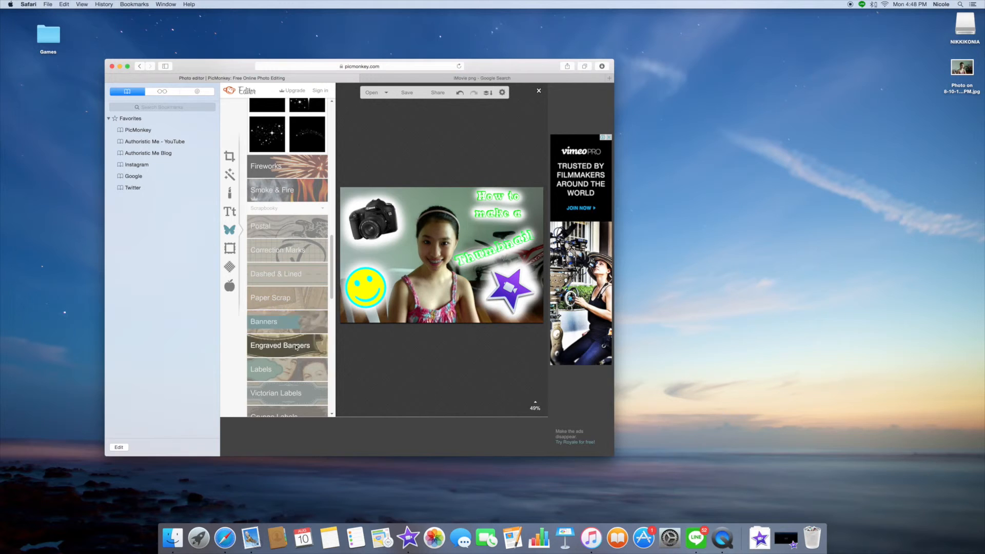
scroll(321, 210, up, 5)
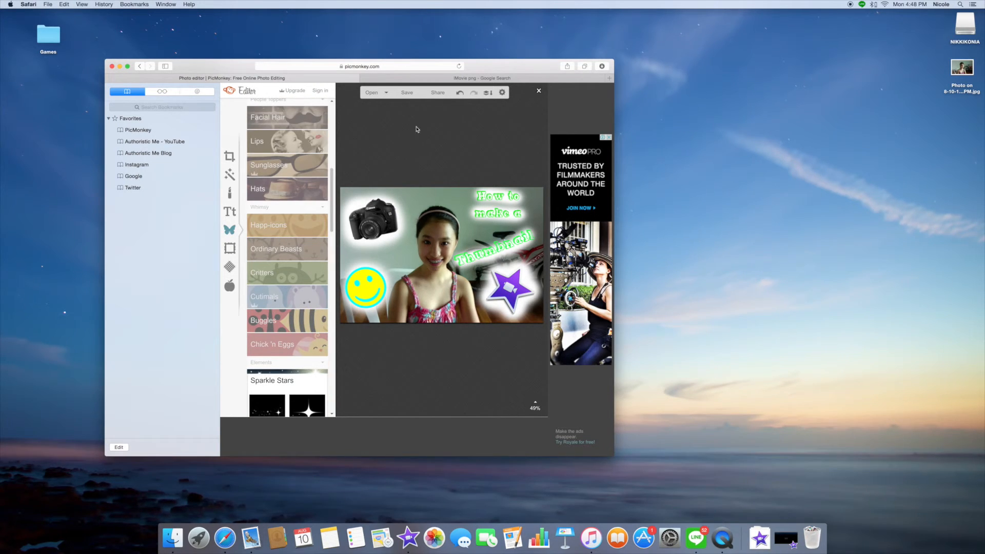
Apply the Museum Matte frame around the photo
click(229, 250)
click(293, 225)
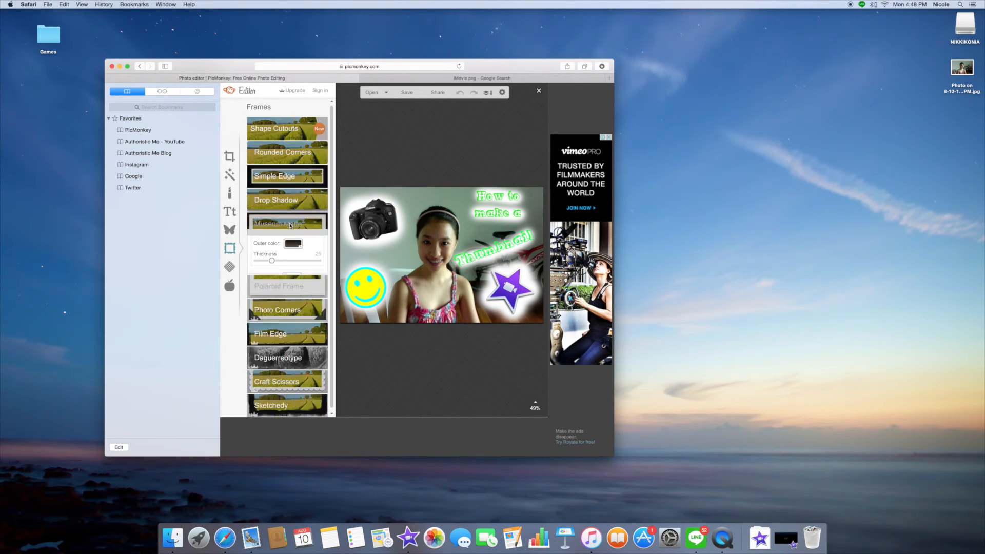
click(274, 314)
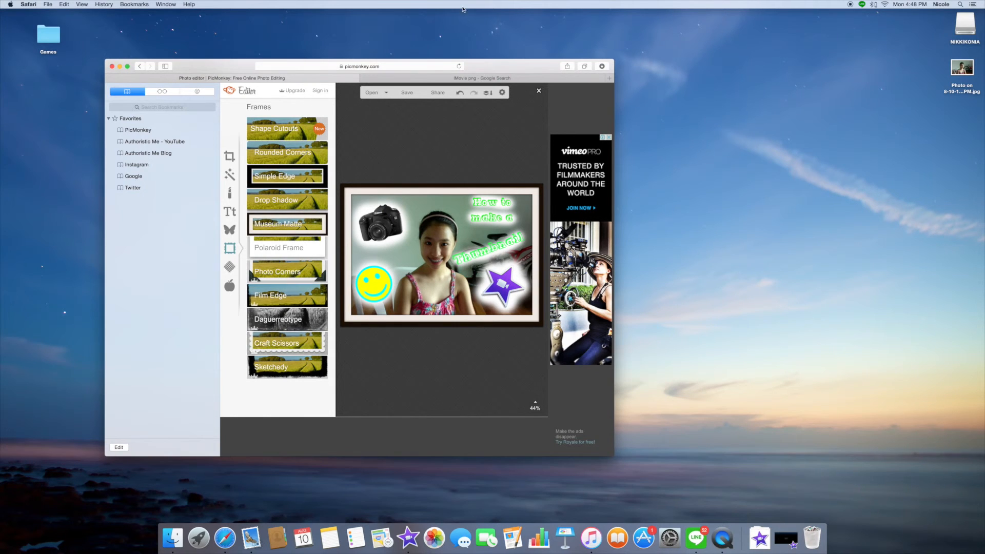
Save the finished image to the Desktop as a JPG named "Thumbnail"
click(407, 93)
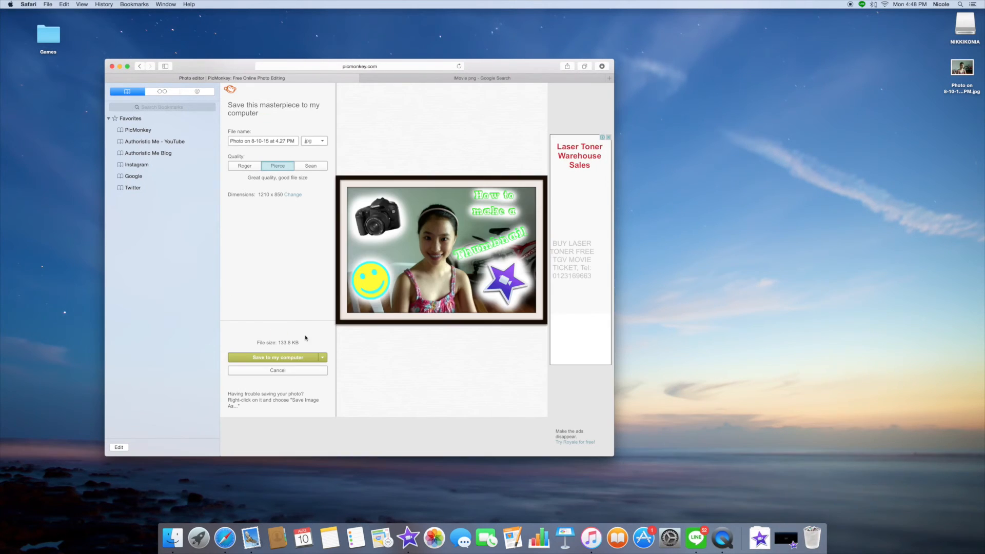
click(283, 138)
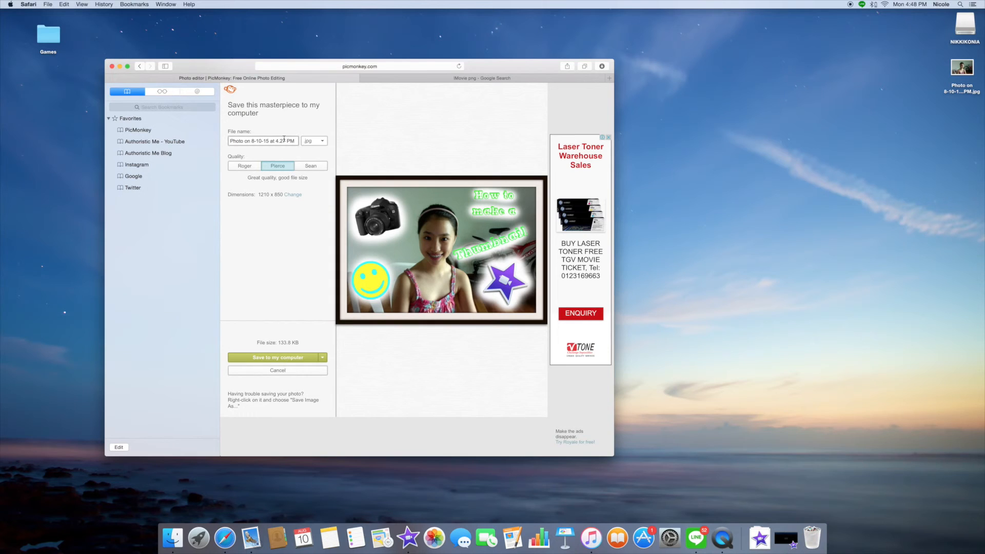
drag(292, 140, 225, 135)
key(BackSpace)
click(278, 357)
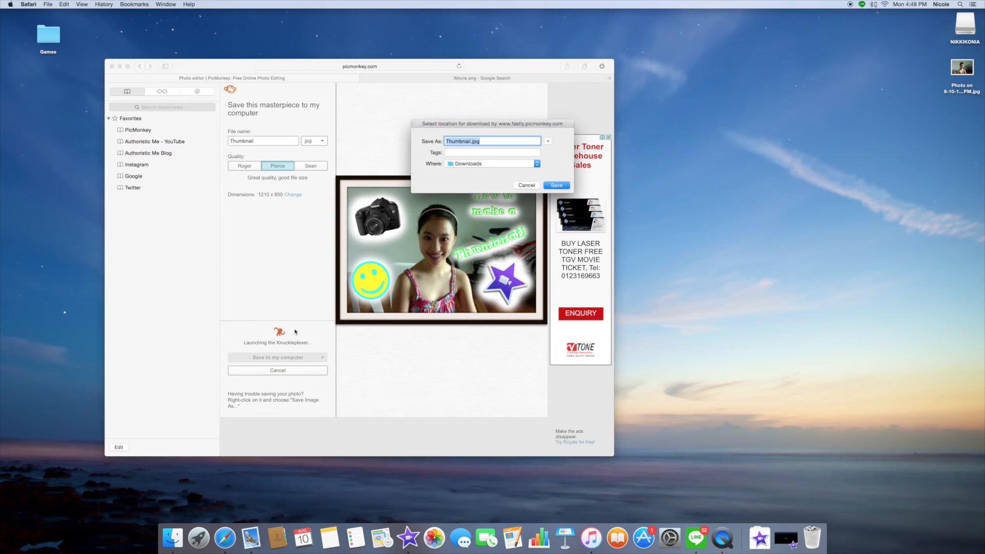
click(509, 163)
click(465, 208)
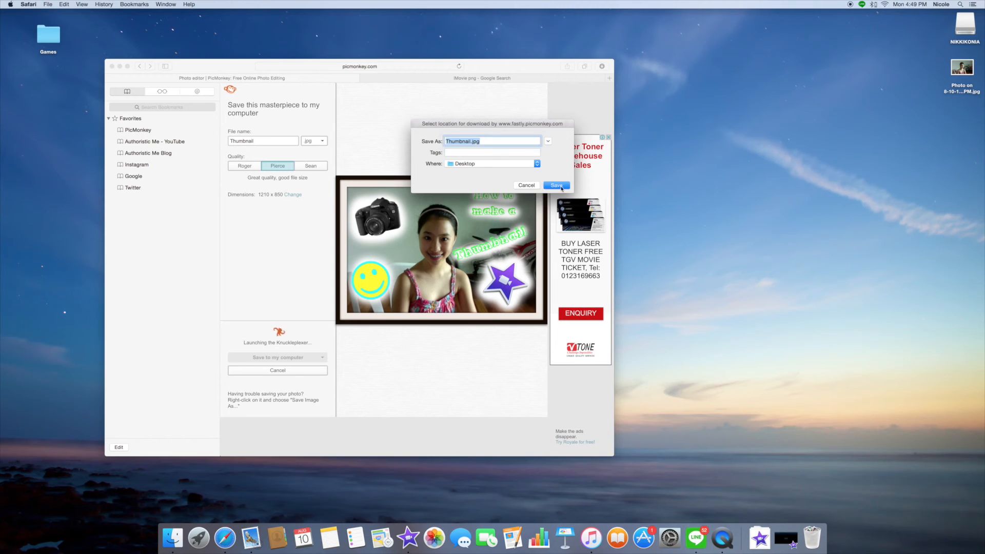
key(Return)
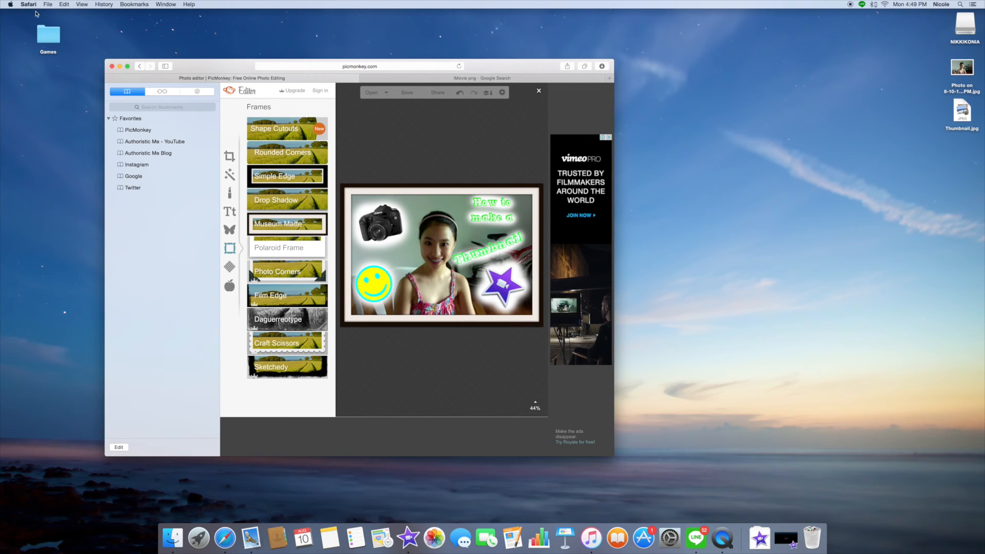
Minimize the browser, open Thumbnail.jpg from the desktop in Preview to check the saved image, and close it
click(119, 67)
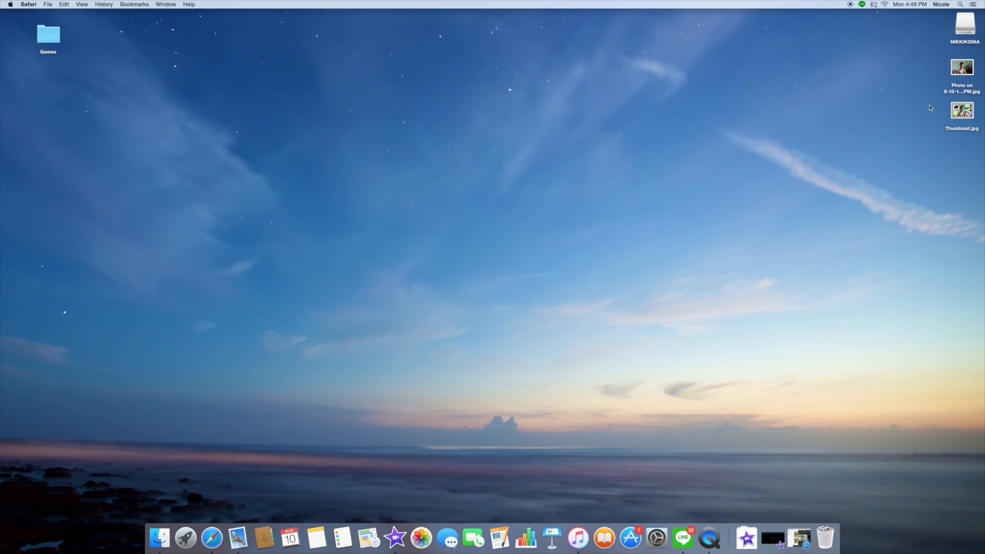
double_click(962, 111)
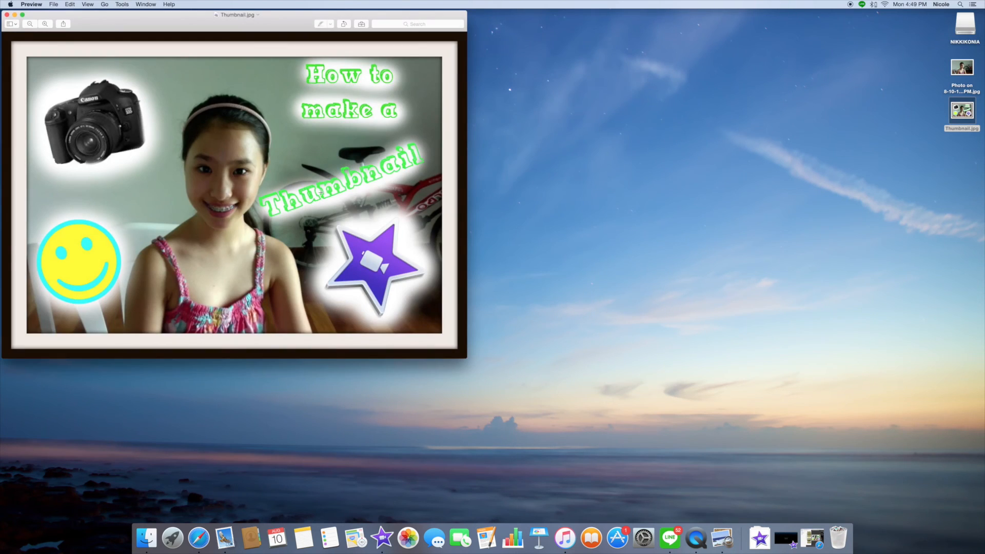
drag(326, 190, 433, 213)
click(390, 262)
click(440, 313)
click(7, 14)
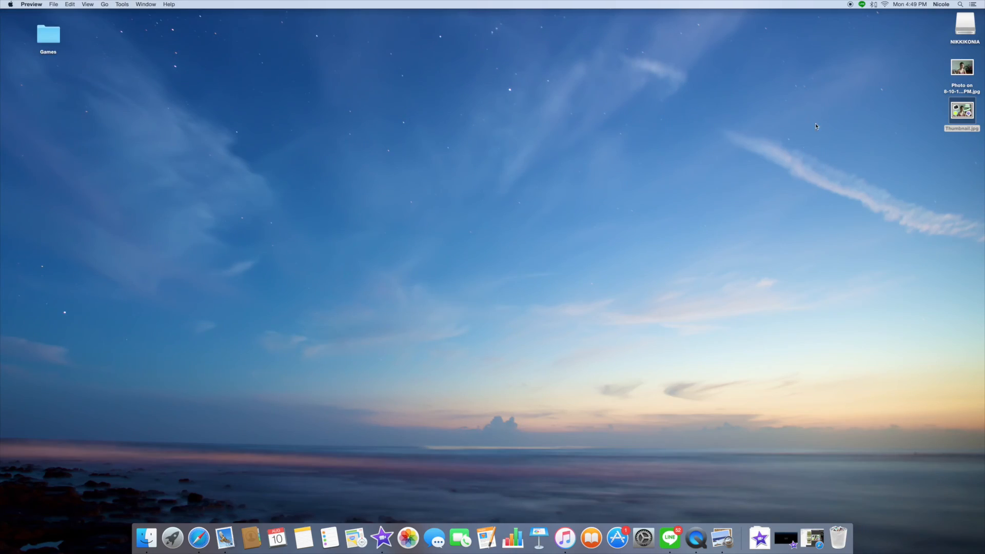